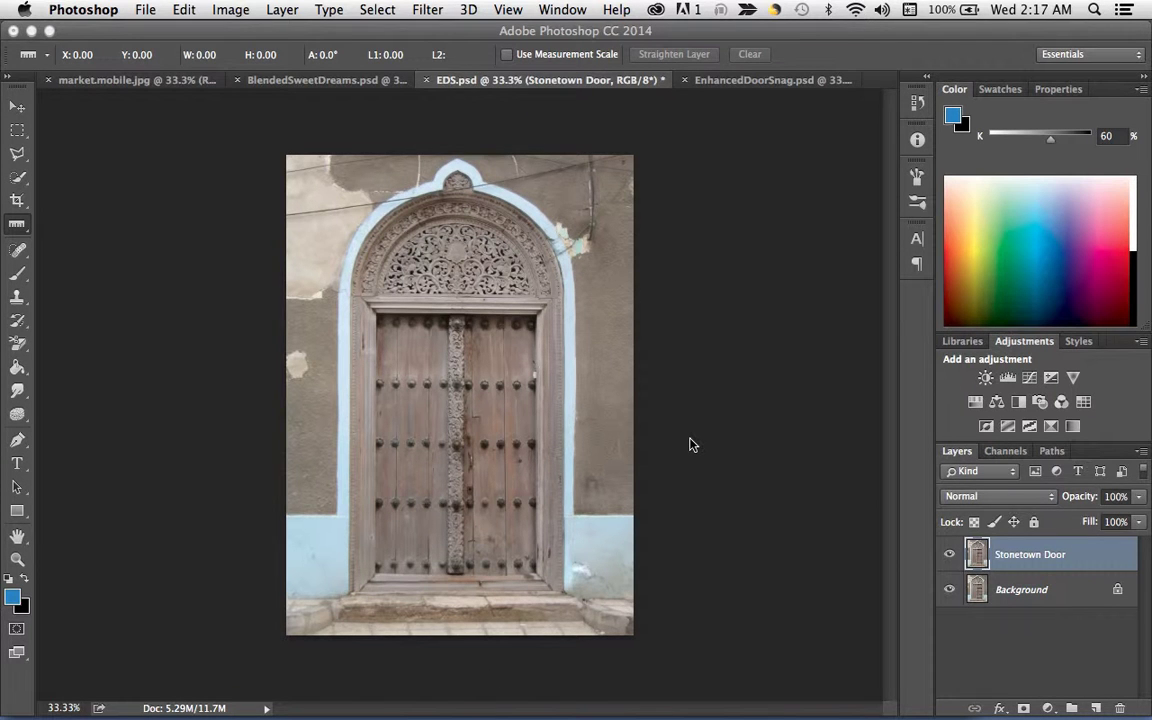
Check the retouched door in EnhancedDoorSnag.psd for reference and return to EDS.psd
click(741, 84)
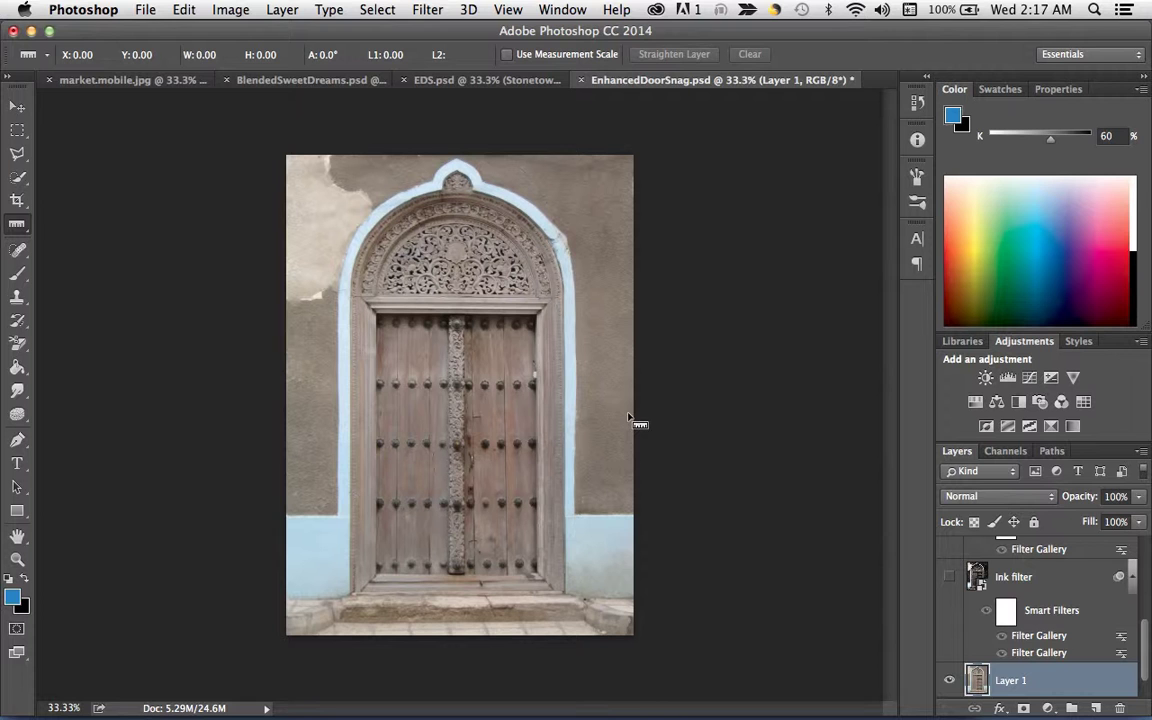
click(513, 80)
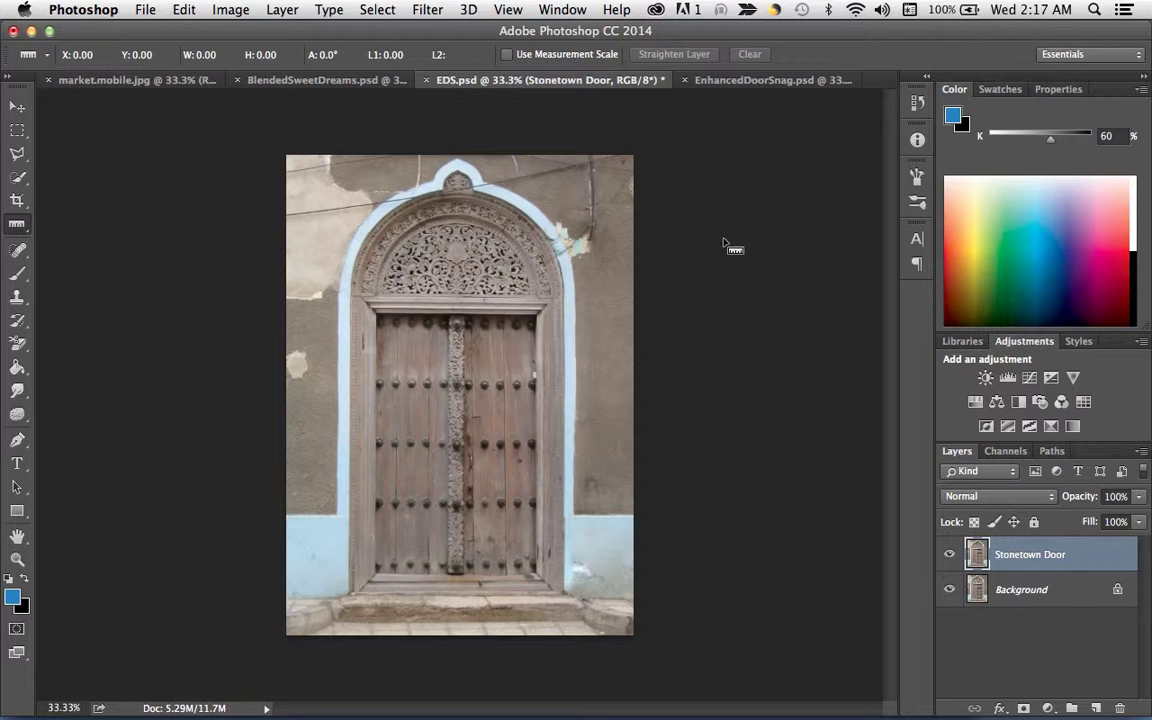
Outline the peeling paint patch on the wall beside the arch's right shoulder with the Polygonal Lasso, following the blue trim's edge
key(super+plus)
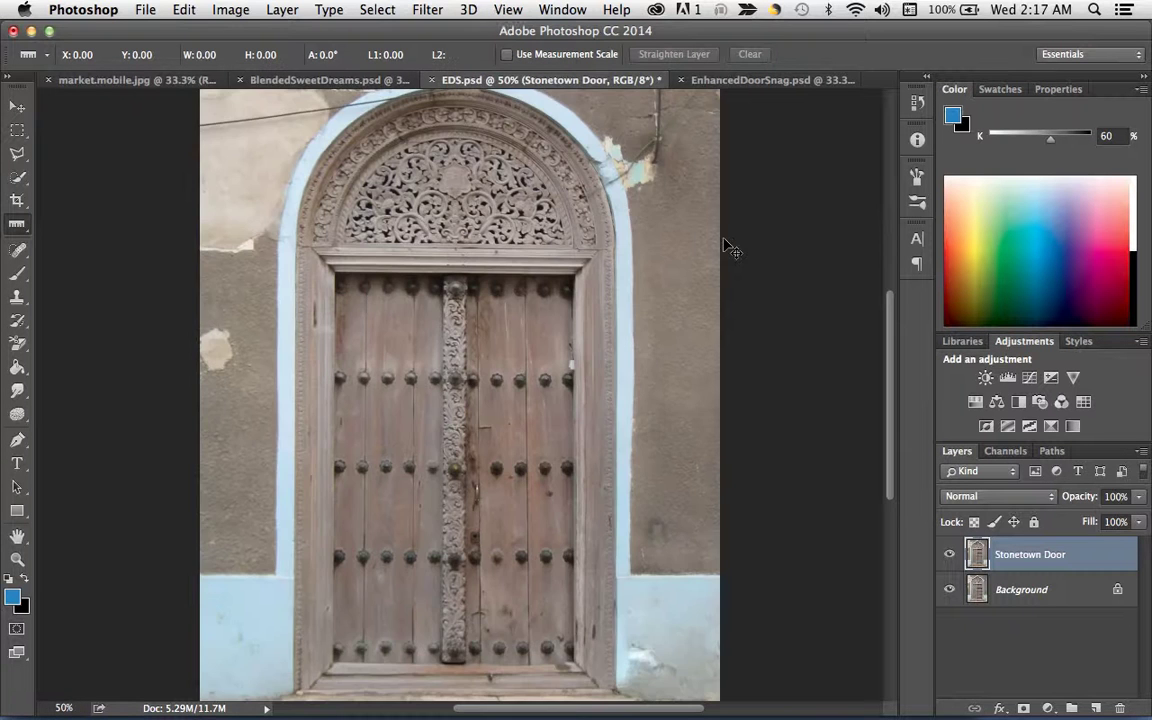
key(super+plus)
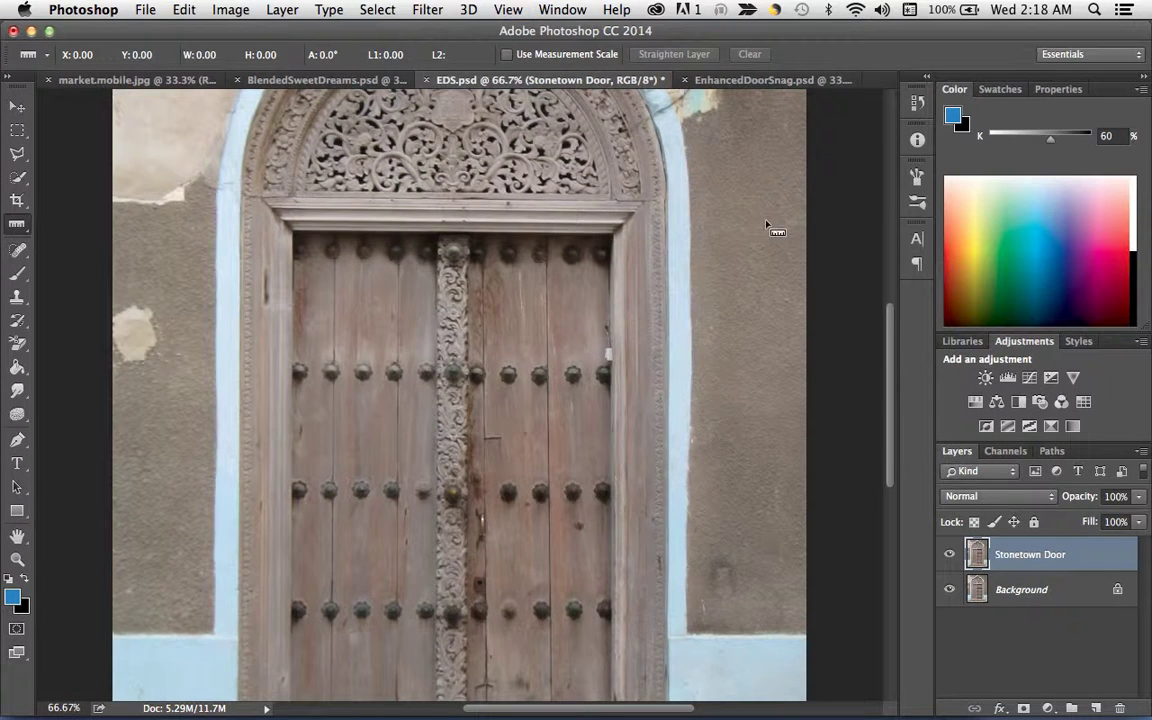
scroll(770, 228, up, 5)
scroll(767, 223, right, 3)
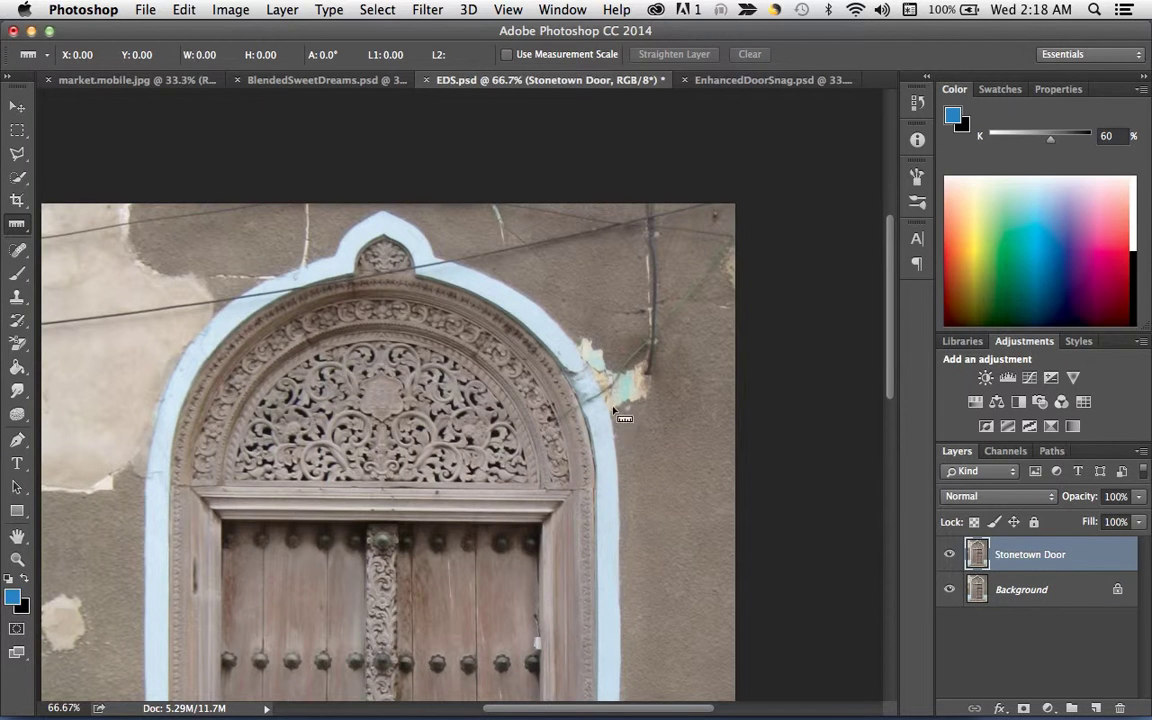
click(17, 155)
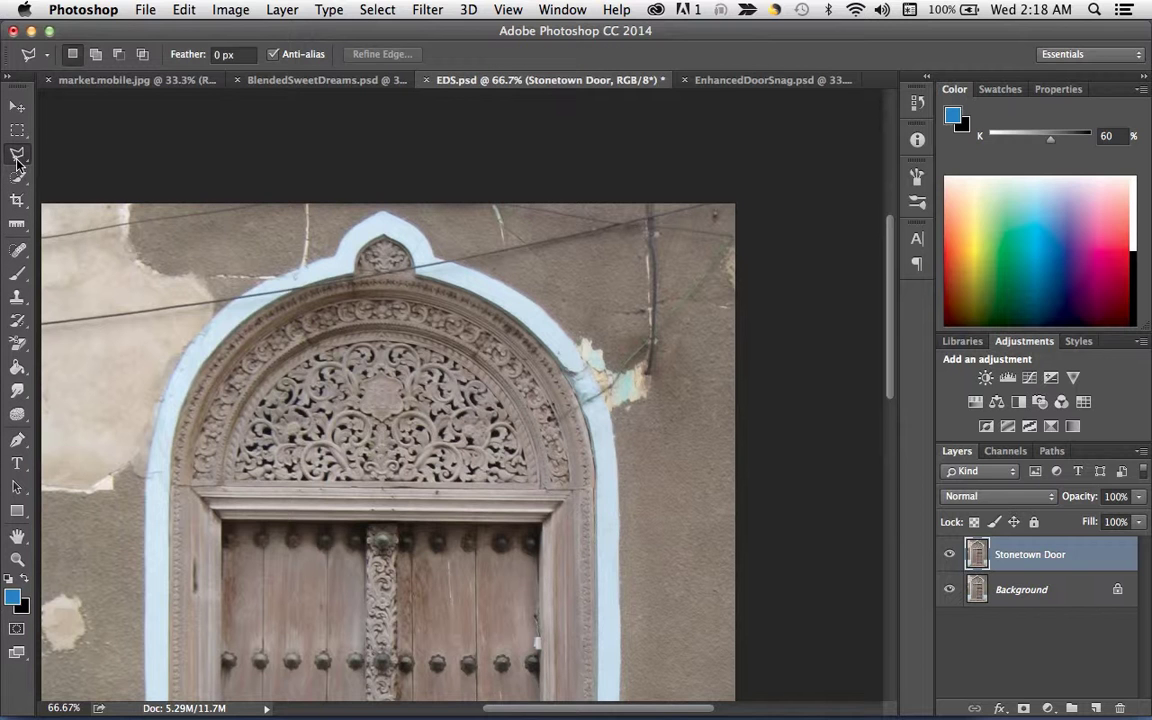
click(583, 357)
click(613, 418)
click(665, 362)
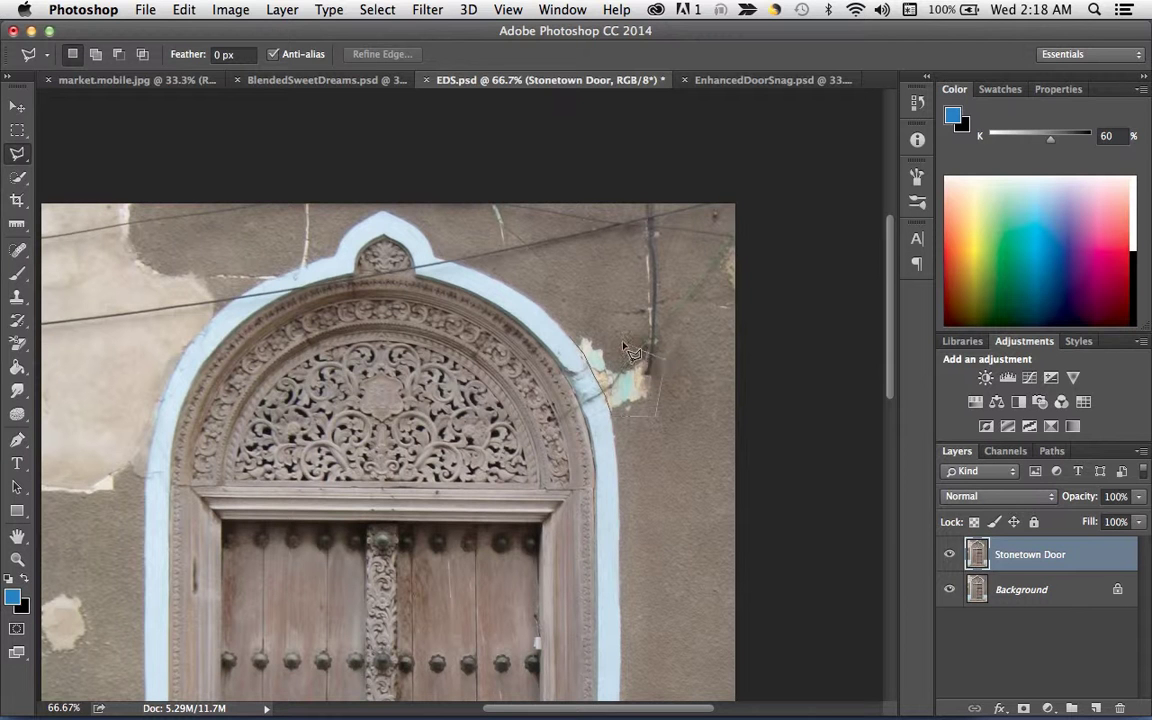
click(575, 328)
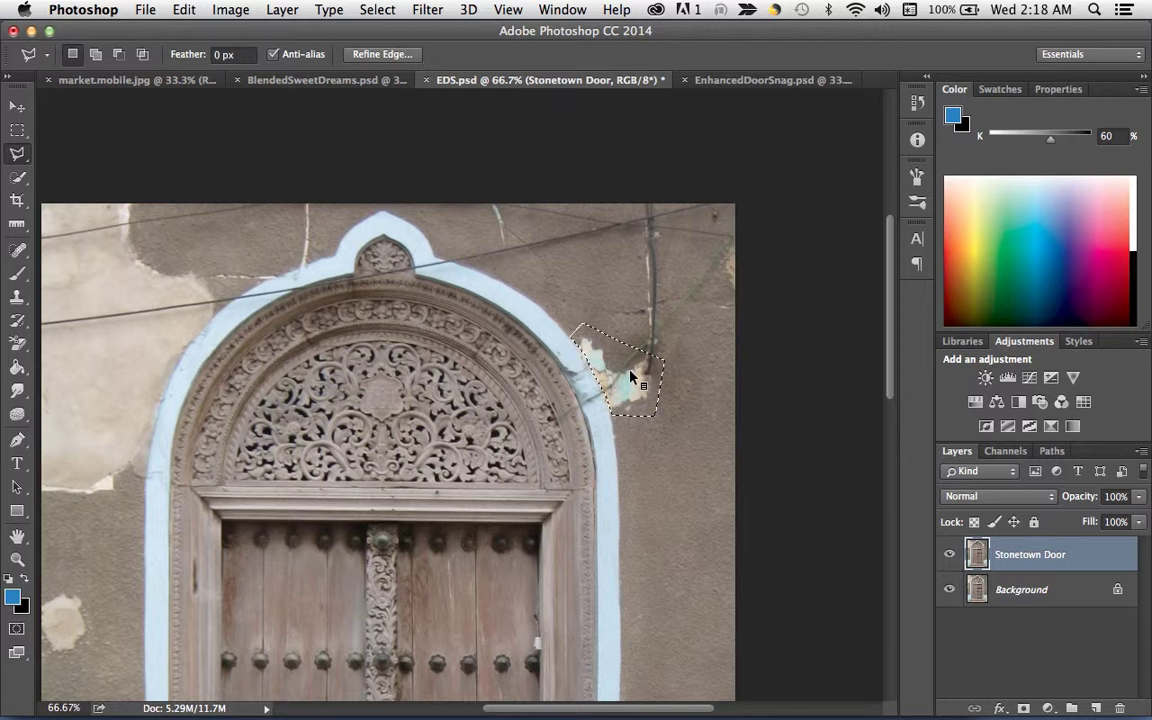
Fill the selected paint patch using Content-Aware contents, Dissolve mode and 100% opacity
right_click(631, 376)
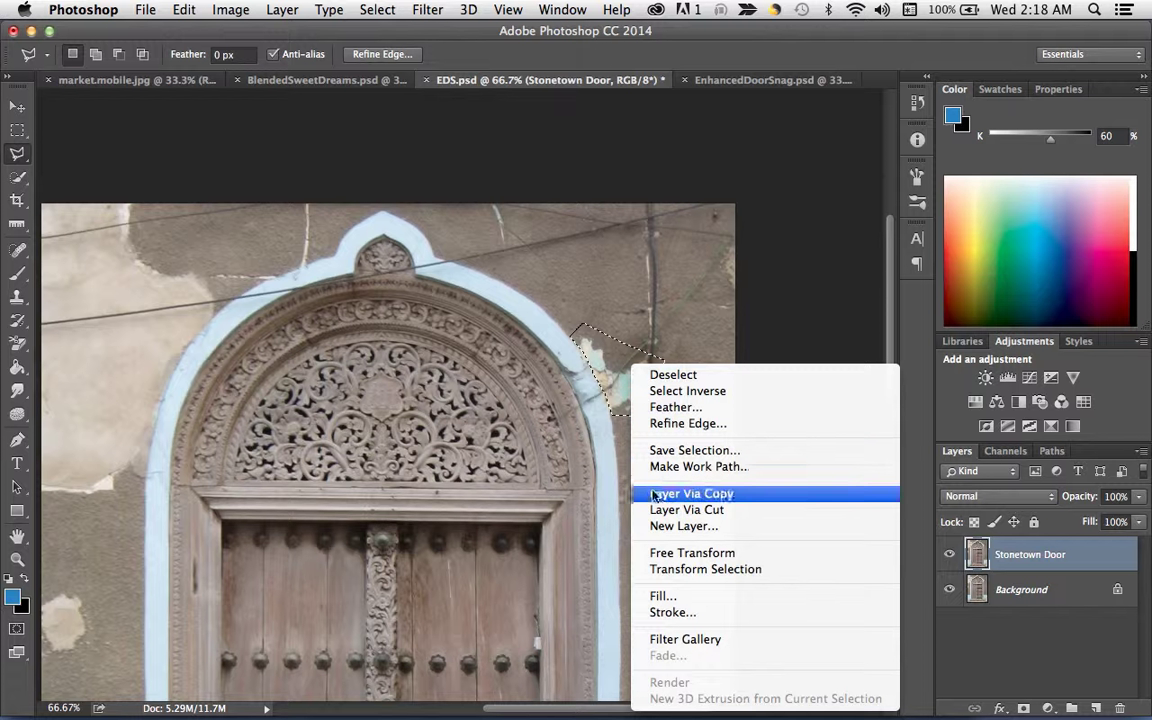
click(663, 595)
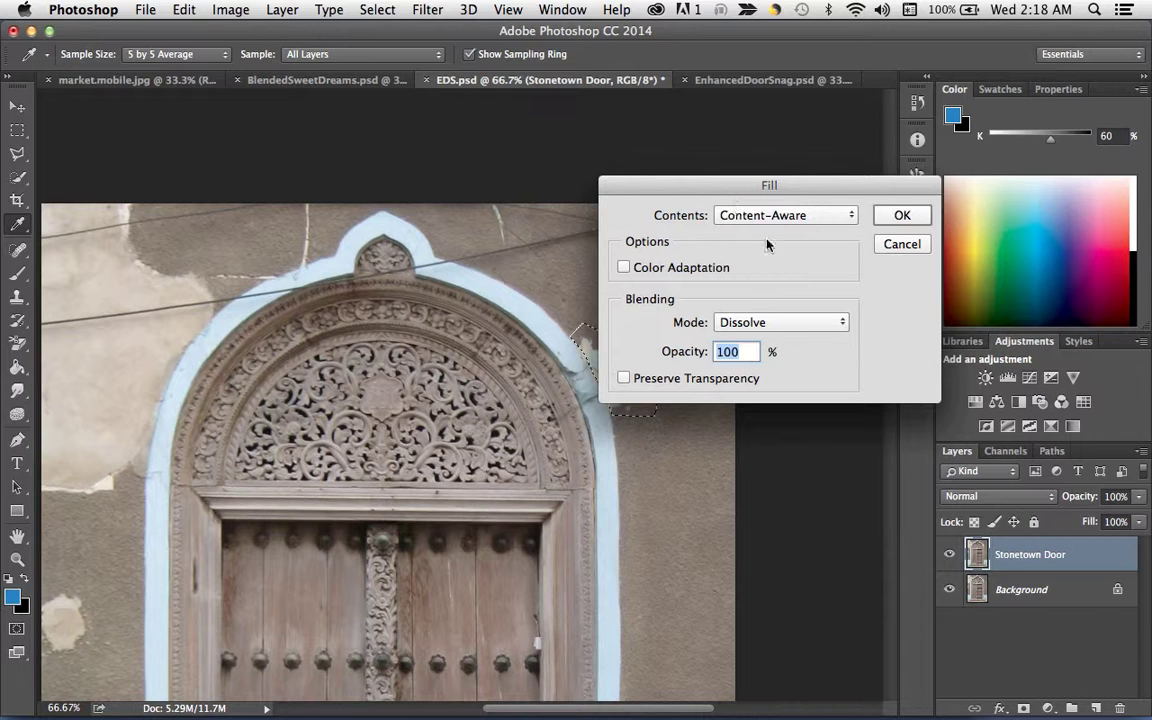
click(899, 216)
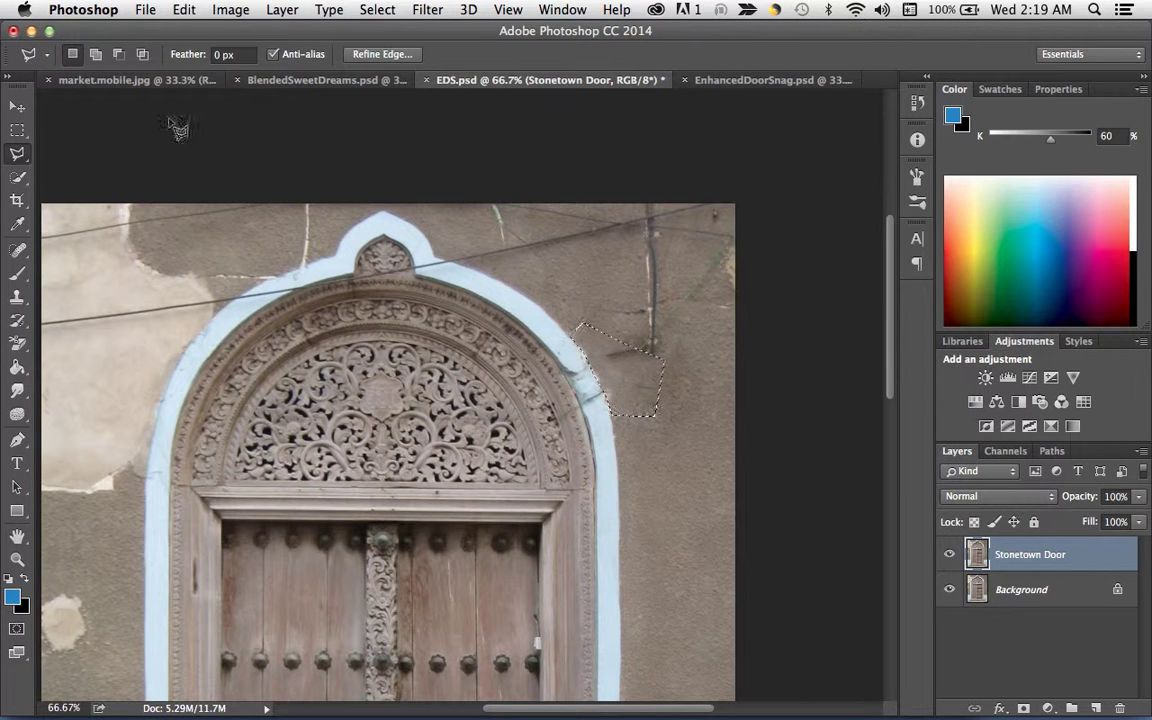
Clear the patch selection and quick-select the upper wall to the right of the arch, leaving out the blue trim
click(20, 178)
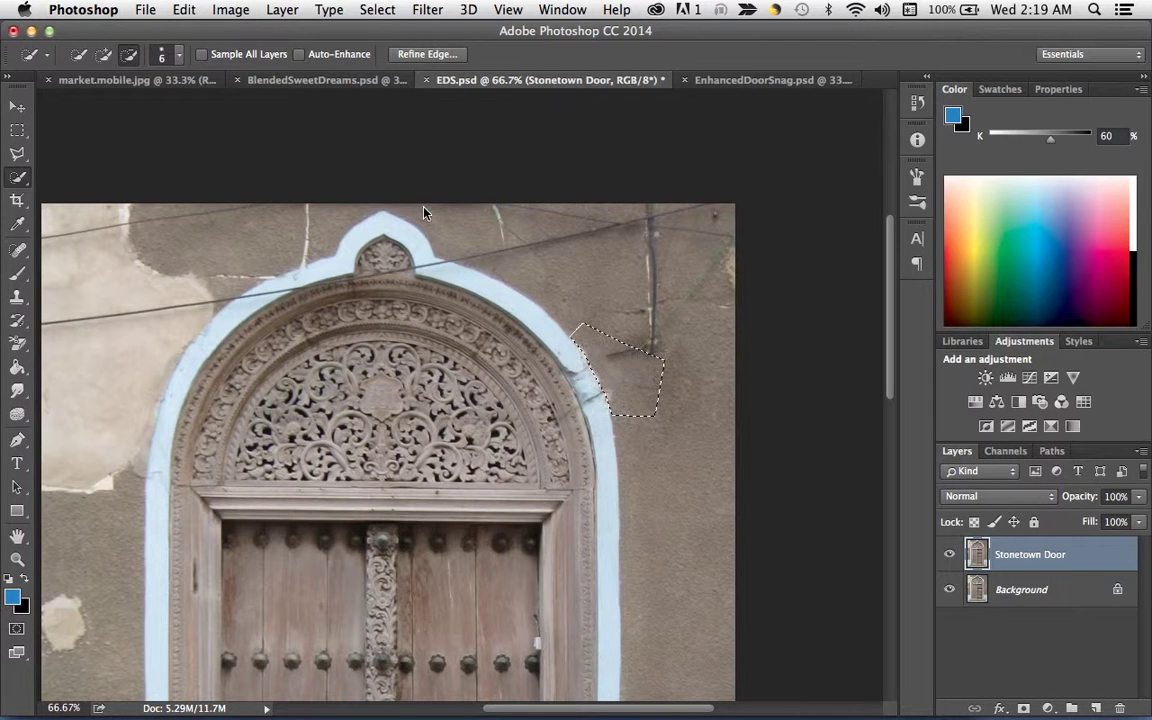
key(super+d)
mouse_move(466, 237)
mouse_down()
mouse_move(430, 240)
mouse_move(590, 260)
mouse_move(595, 305)
mouse_move(714, 336)
mouse_move(697, 392)
mouse_up()
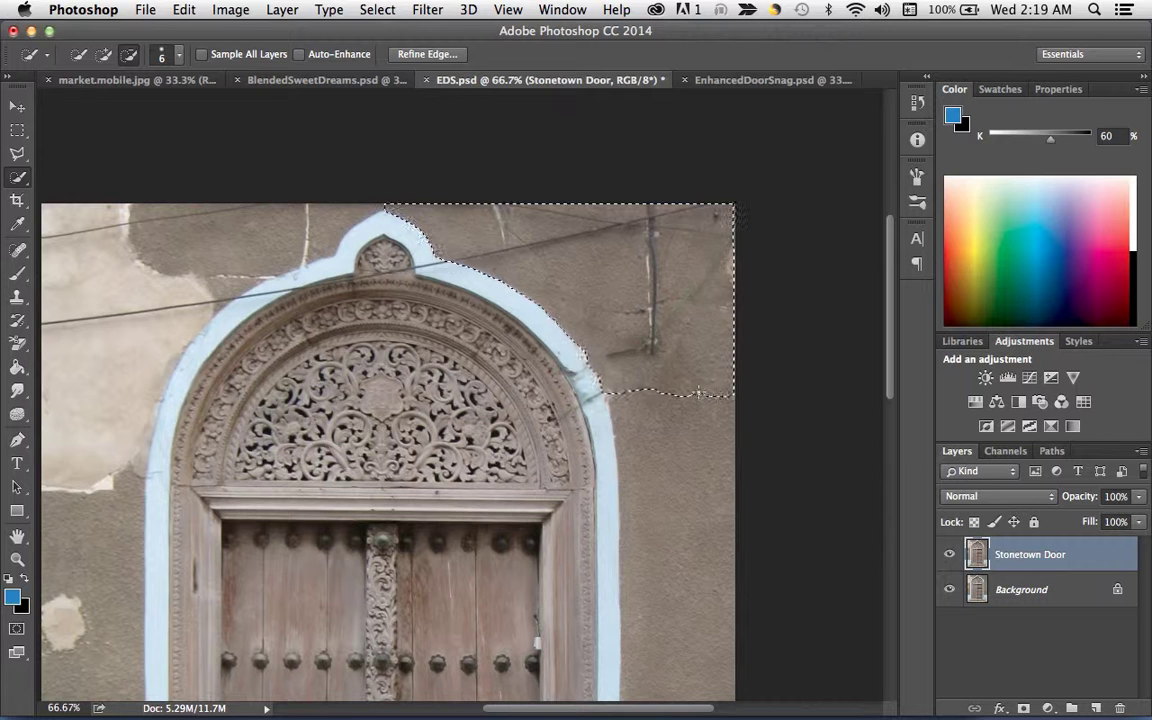
Remove the pipe, cables, cracks and stains from the selected wall with the Spot Healing Brush at size 50, and deselect the area
click(19, 251)
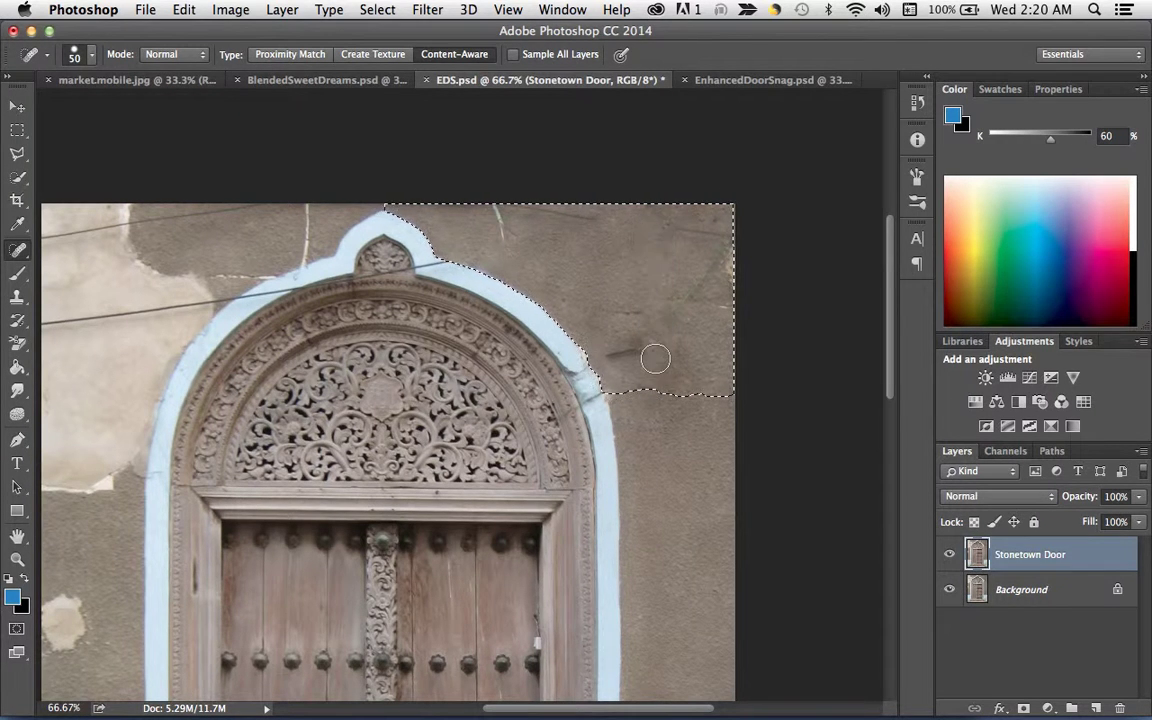
mouse_move(612, 351)
mouse_down()
mouse_move(652, 346)
mouse_move(623, 306)
mouse_move(677, 308)
mouse_move(730, 226)
mouse_up()
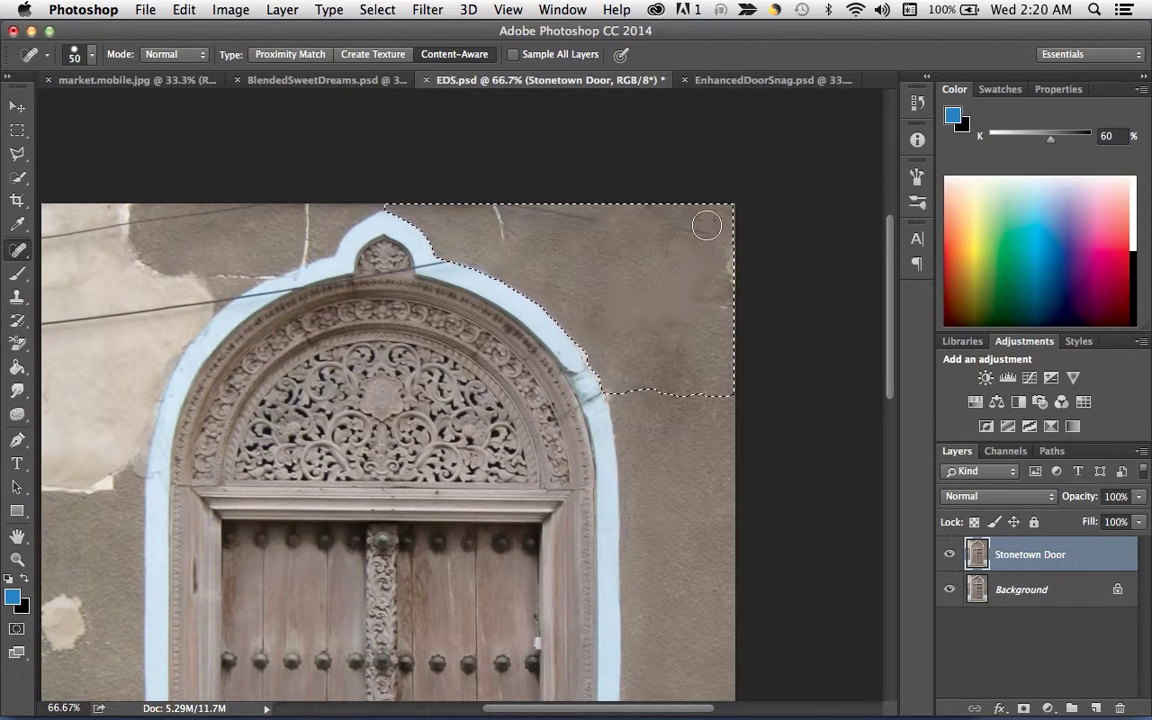
drag(738, 262, 735, 311)
click(589, 224)
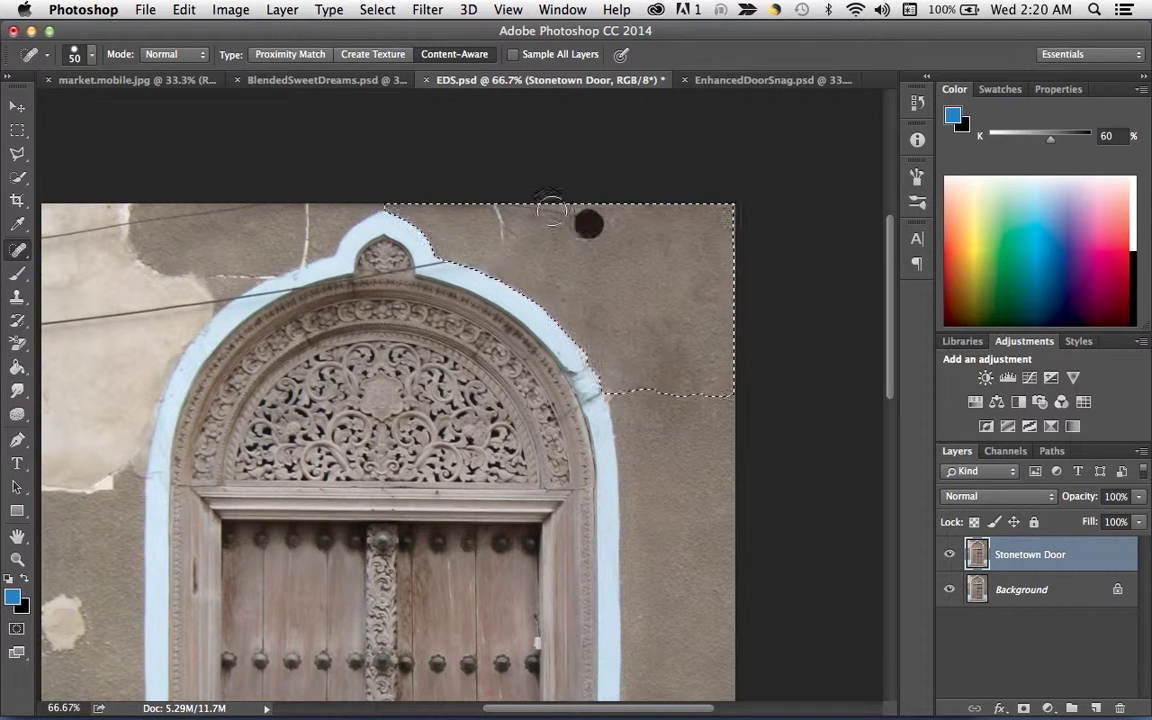
mouse_move(480, 203)
mouse_down()
mouse_move(489, 200)
mouse_move(500, 243)
mouse_up()
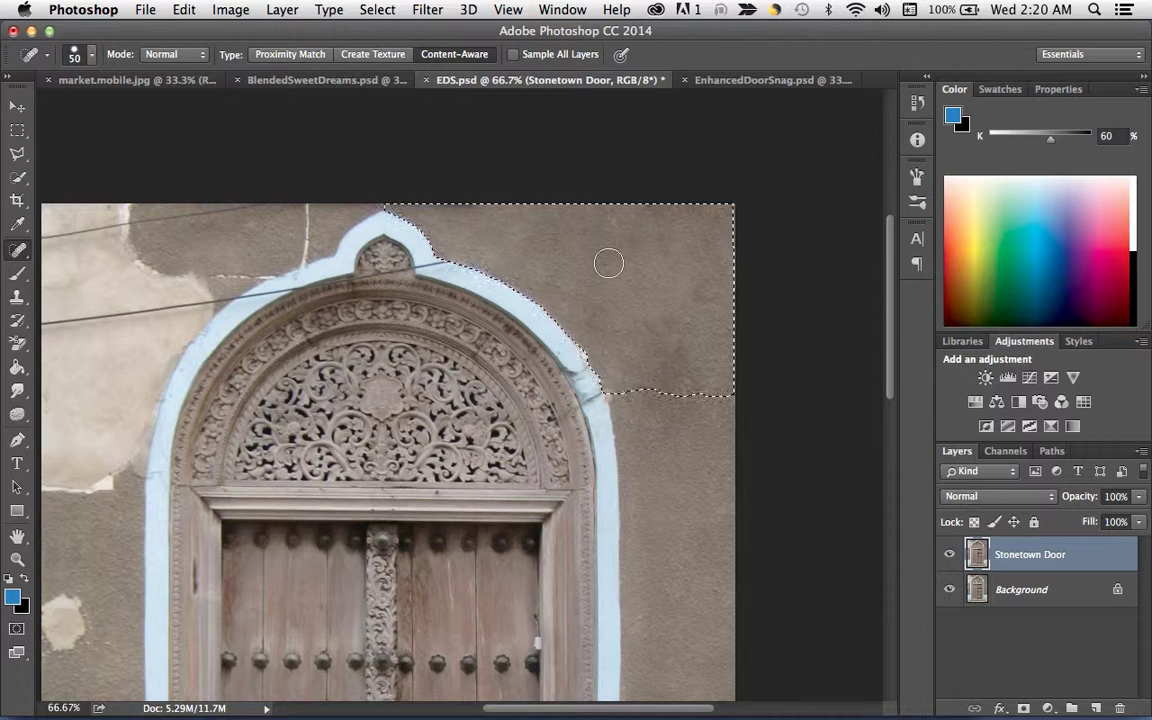
click(18, 177)
right_click(659, 313)
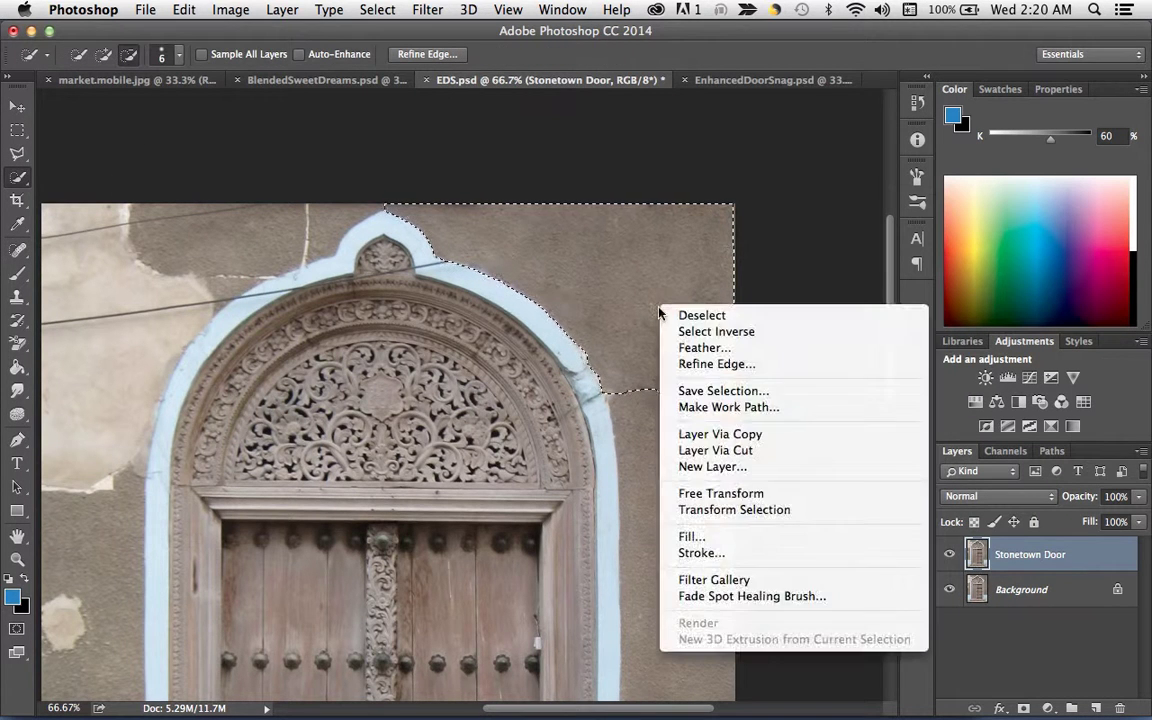
click(668, 315)
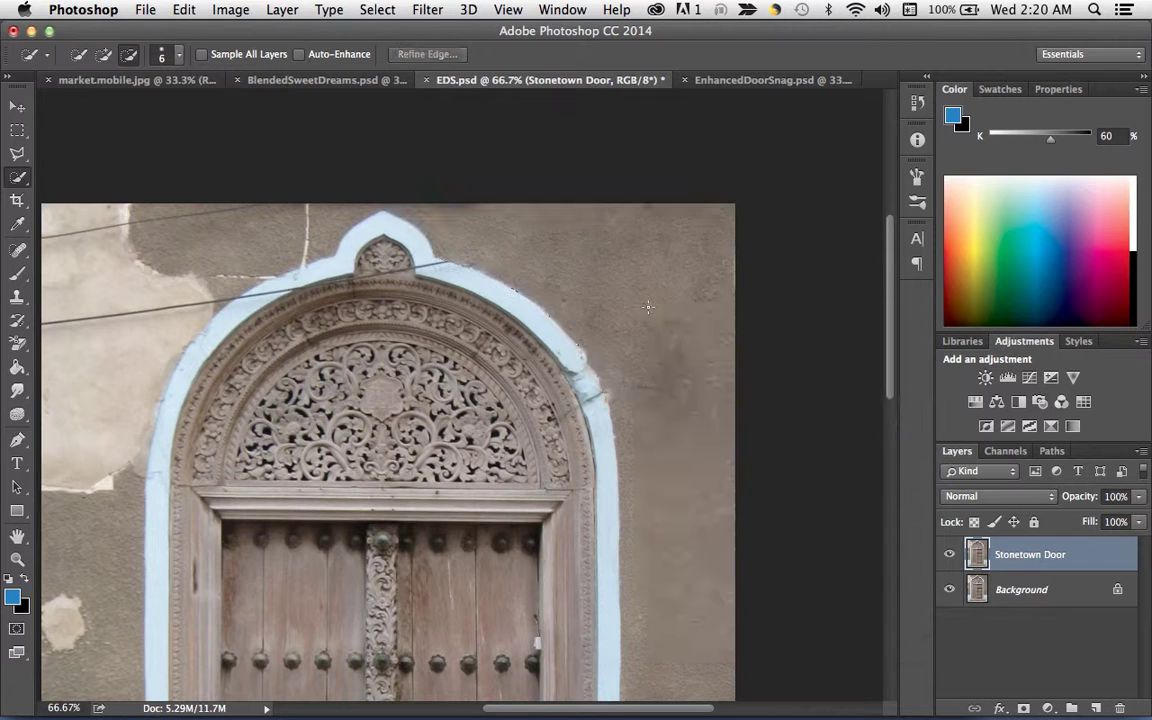
Quick-select the dark wall section left of the arch's peak, subtracting the blue trim from the selection
scroll(648, 307, left, 5)
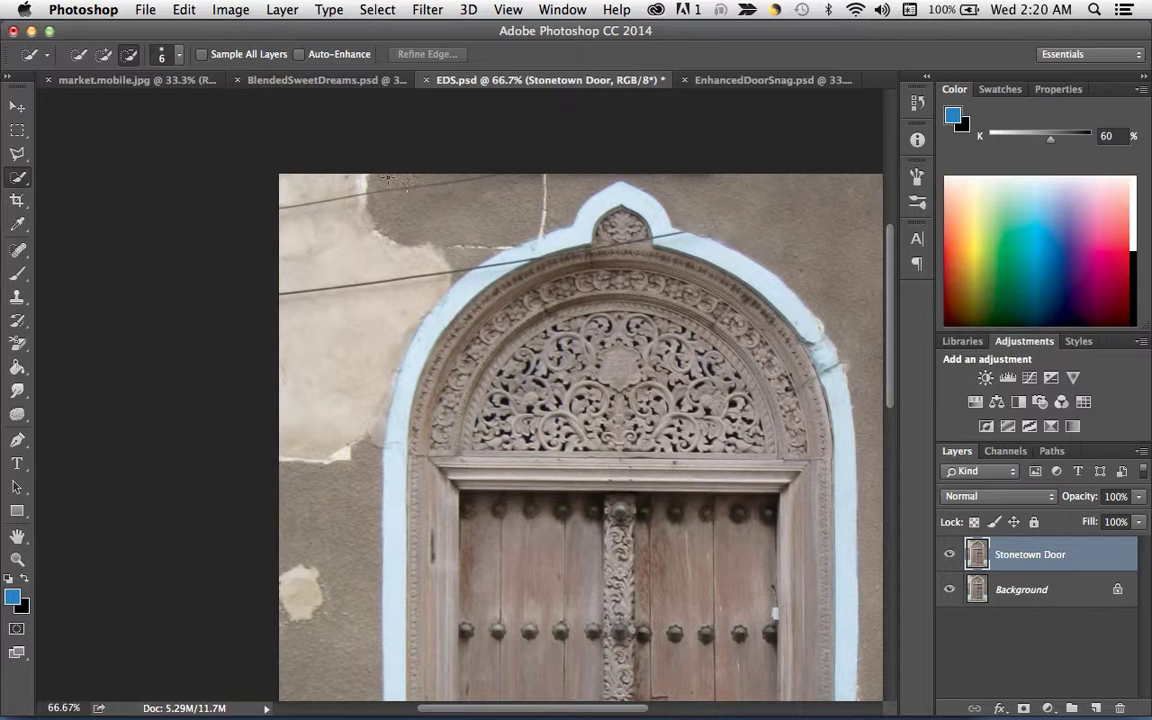
mouse_move(395, 218)
mouse_down()
mouse_move(460, 210)
mouse_move(512, 222)
mouse_move(595, 190)
mouse_move(561, 199)
mouse_up()
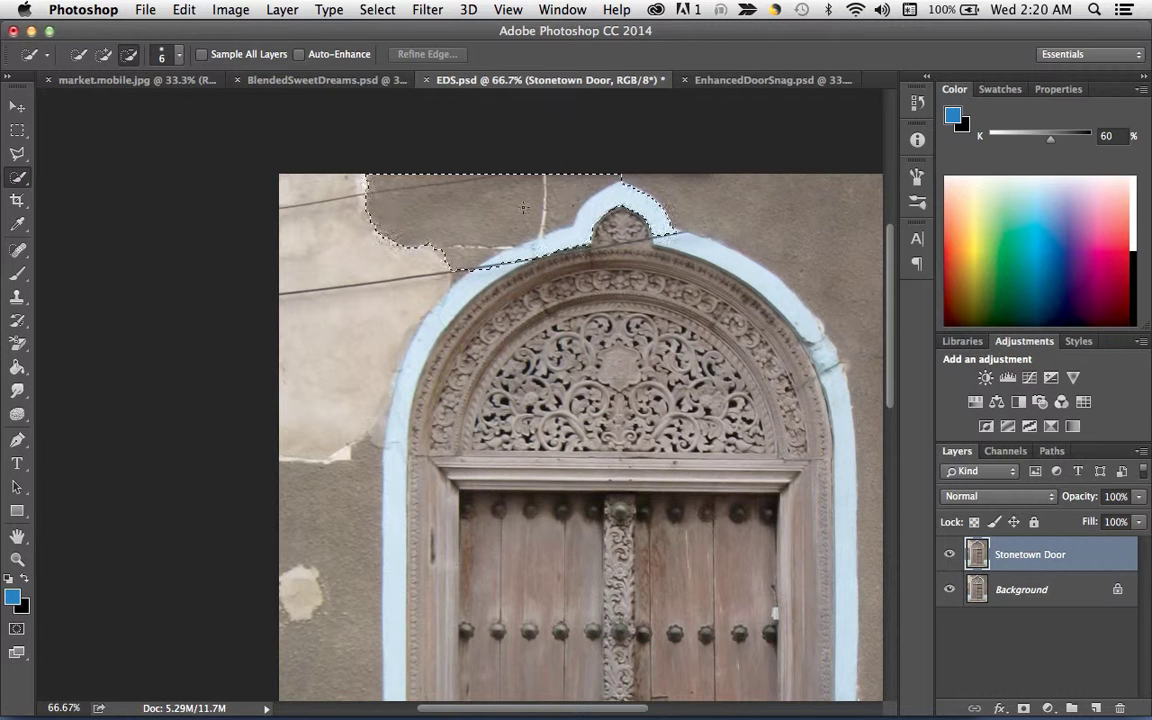
drag(492, 222, 444, 201)
click(131, 57)
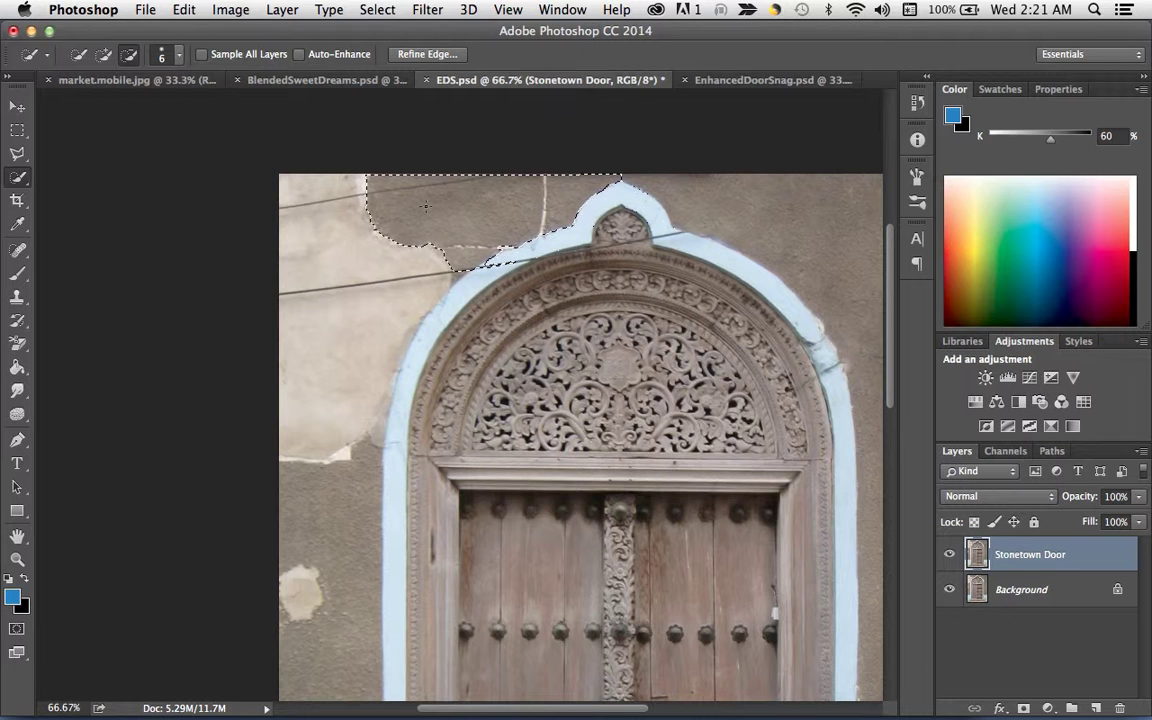
Remove the cable and cracks from the selected dark wall section with the Content-Aware Spot Healing Brush
click(19, 252)
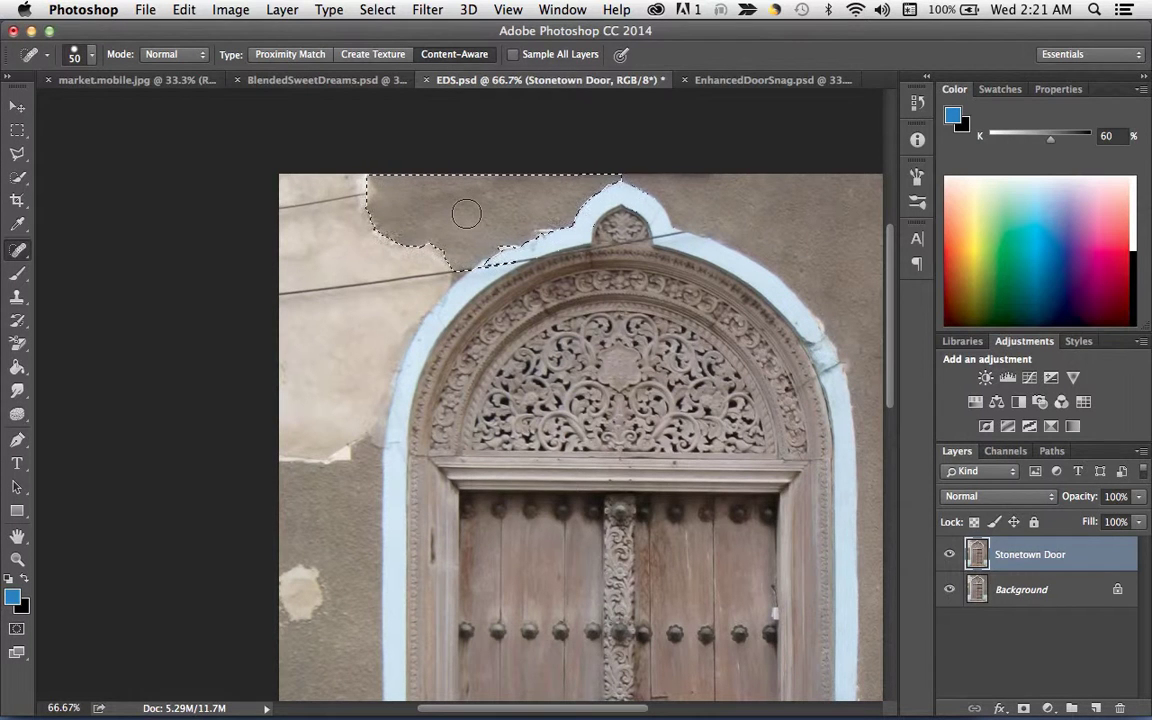
Try shrinking the Spot Healing Brush to size 9 and enlarge it back to 50
key(bracketleft)
key(bracketleft)
key(bracketleft)
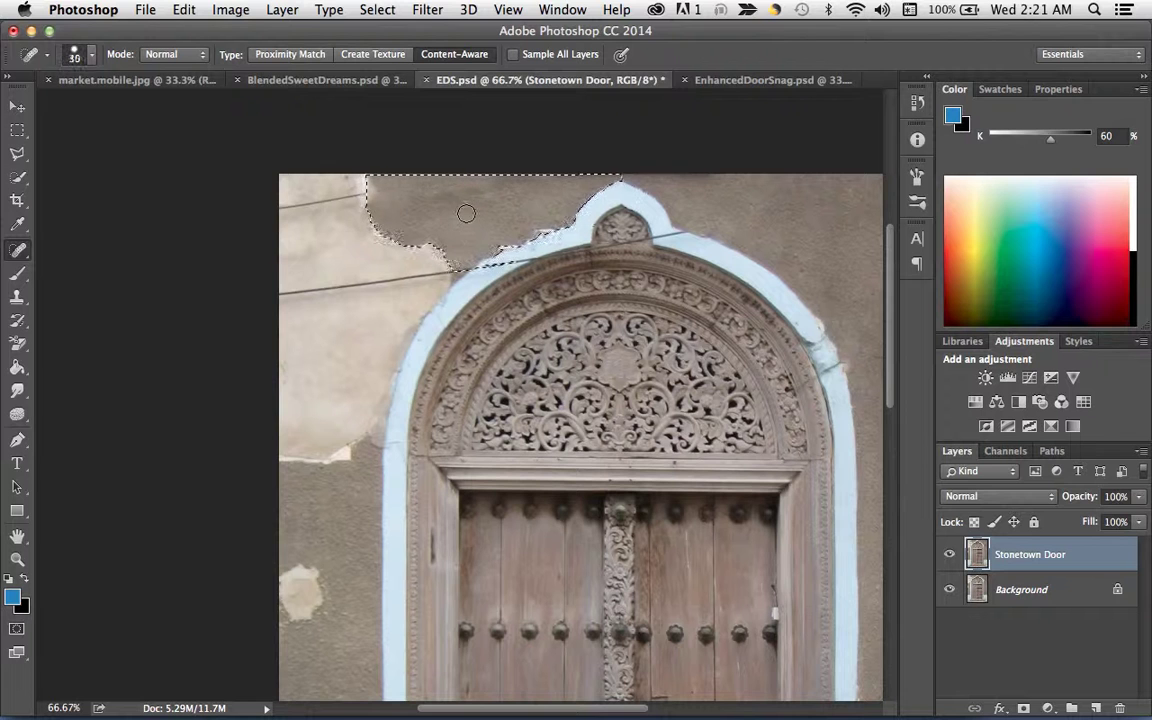
key(bracketleft)
key(bracketleft)
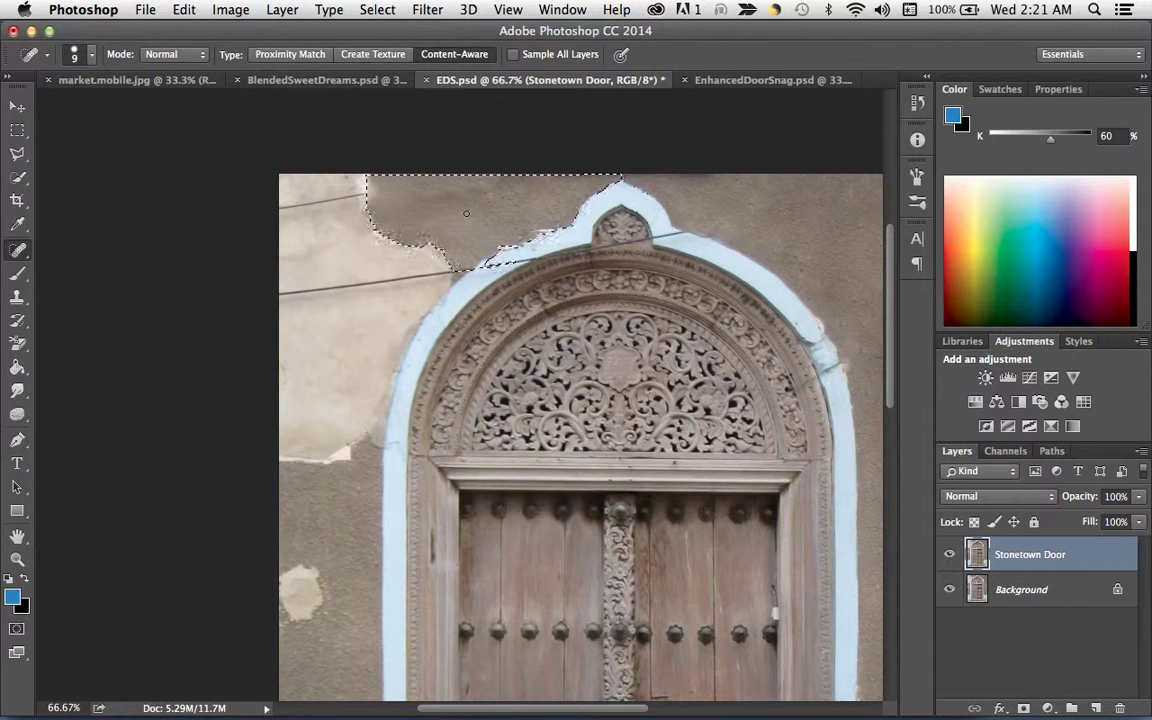
key(bracketright)
key(bracketright)
key(bracketright)
key(bracketright)
key(bracketright)
key(bracketright)
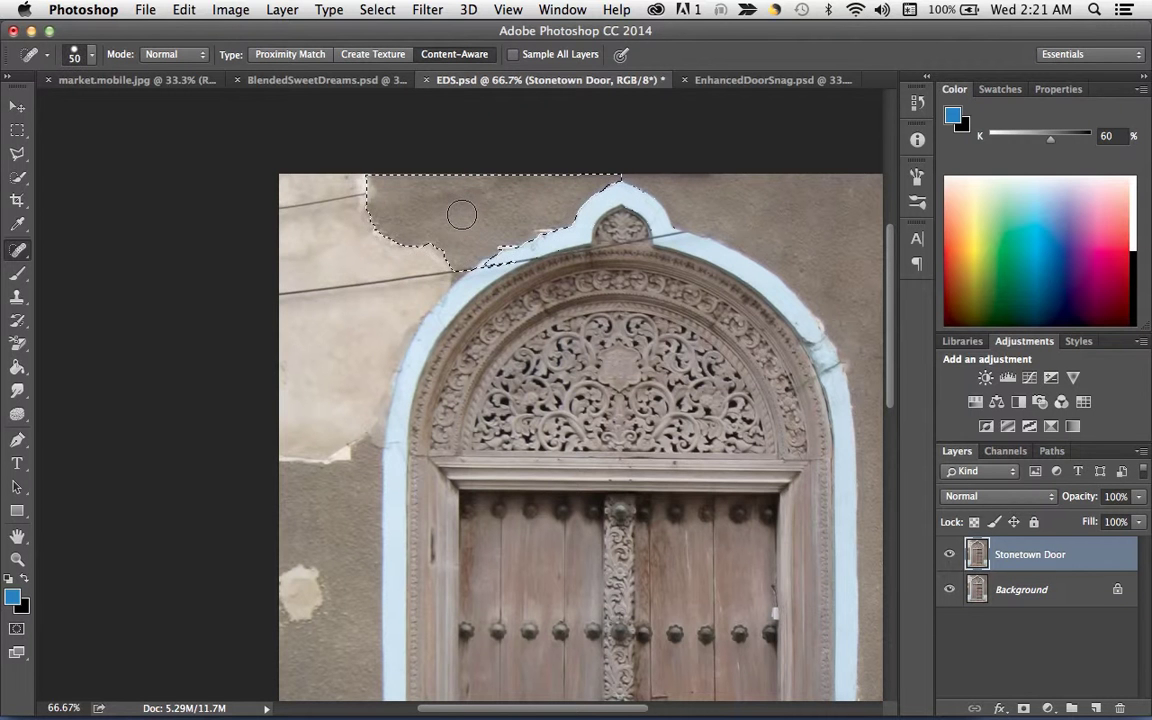
Deselect the dark wall section and quick-select the pale plaster above the lower cable left of the arch, subtracting the blue trim
click(18, 177)
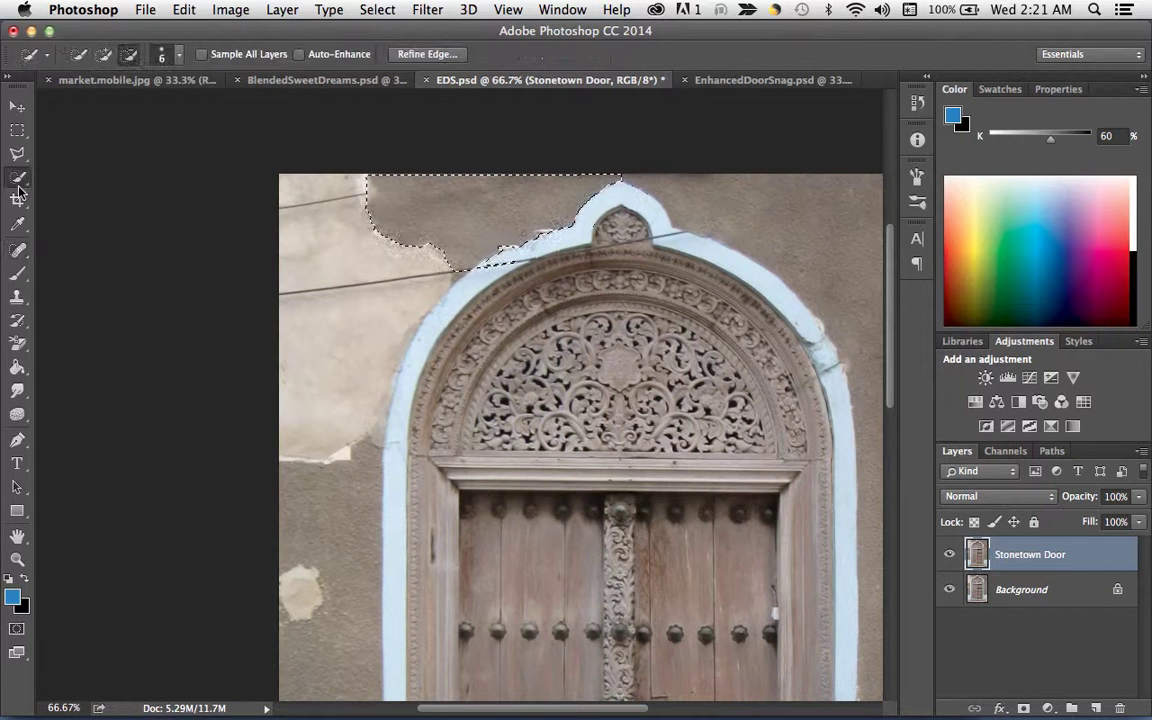
right_click(476, 222)
click(502, 225)
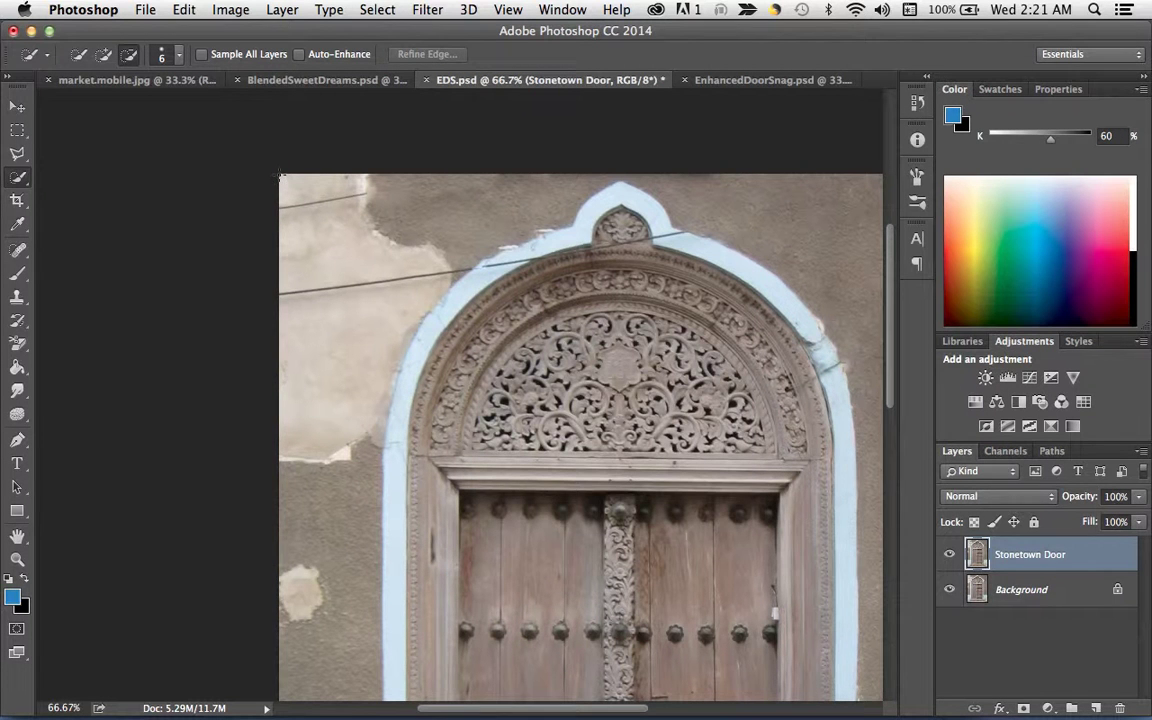
mouse_move(295, 189)
mouse_down()
mouse_move(300, 230)
mouse_move(340, 300)
mouse_move(396, 335)
mouse_up()
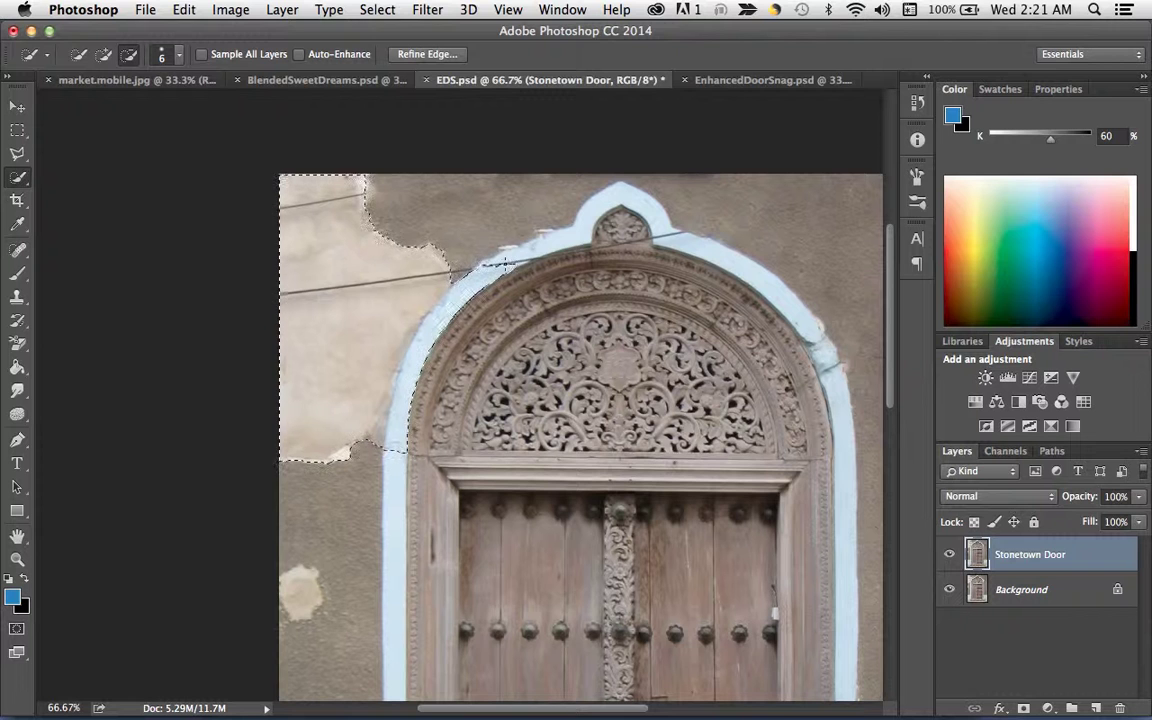
mouse_move(500, 265)
mouse_down()
mouse_move(391, 378)
mouse_move(344, 379)
mouse_move(372, 330)
mouse_move(443, 285)
mouse_up()
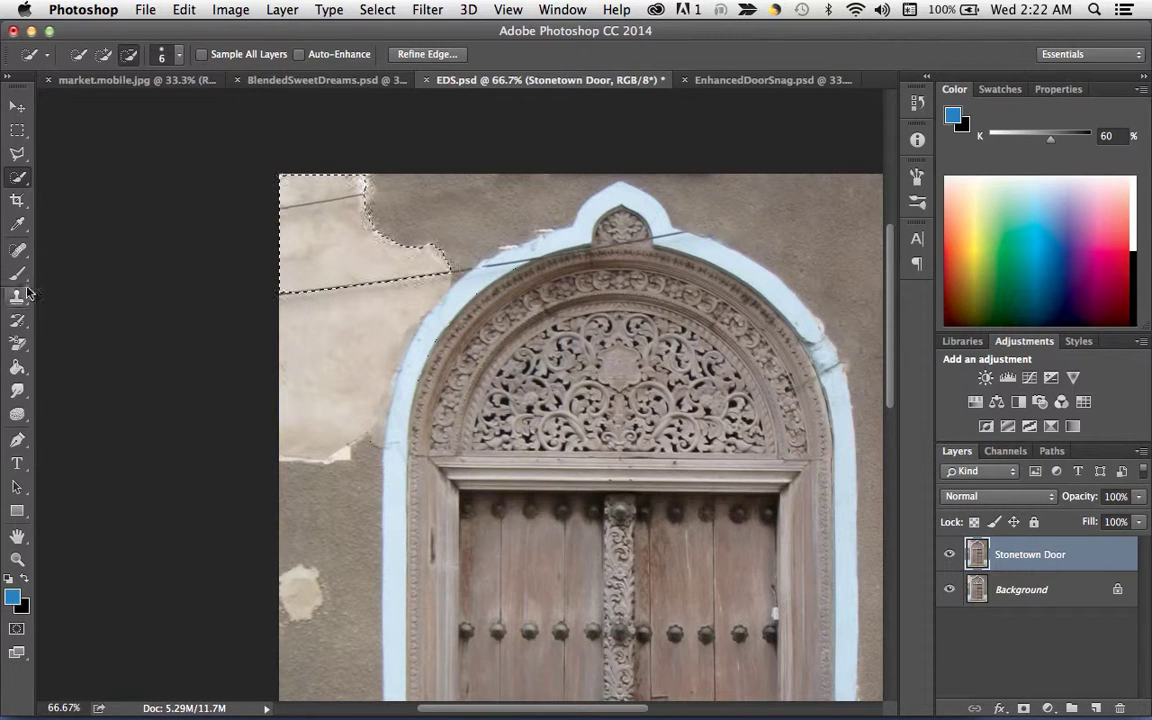
Heal the cables out of the selected pale plaster left of the arch with the Content-Aware Spot Healing Brush, and deselect it
click(20, 253)
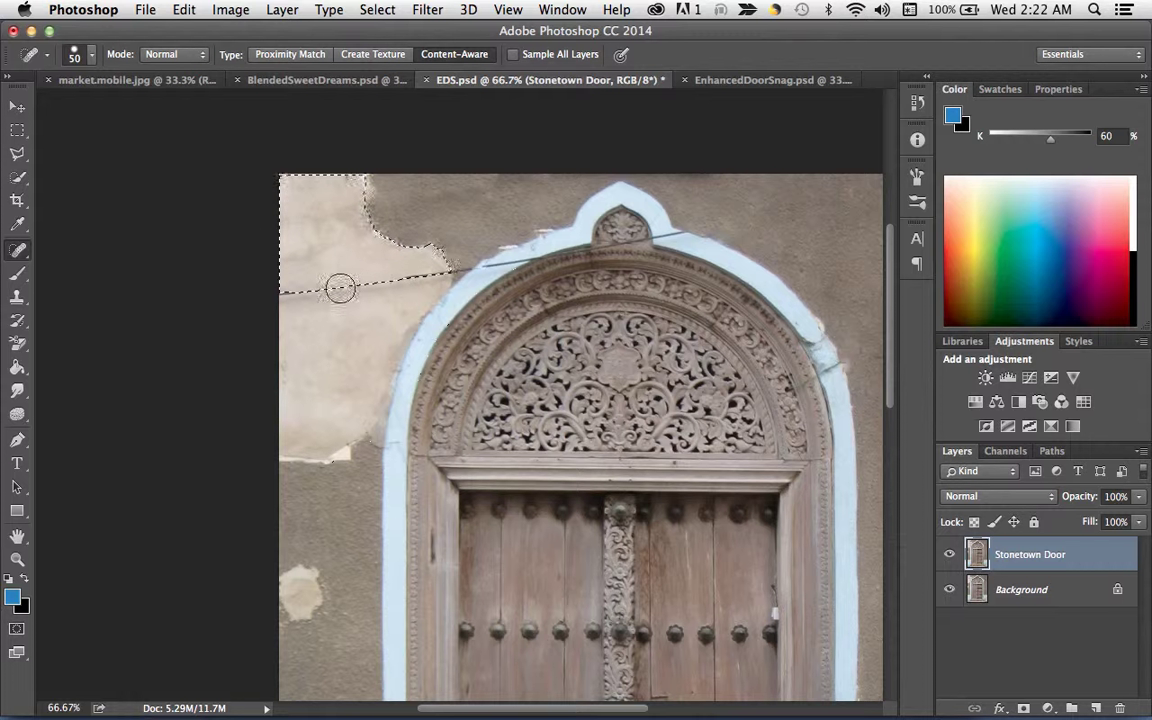
drag(409, 266, 445, 268)
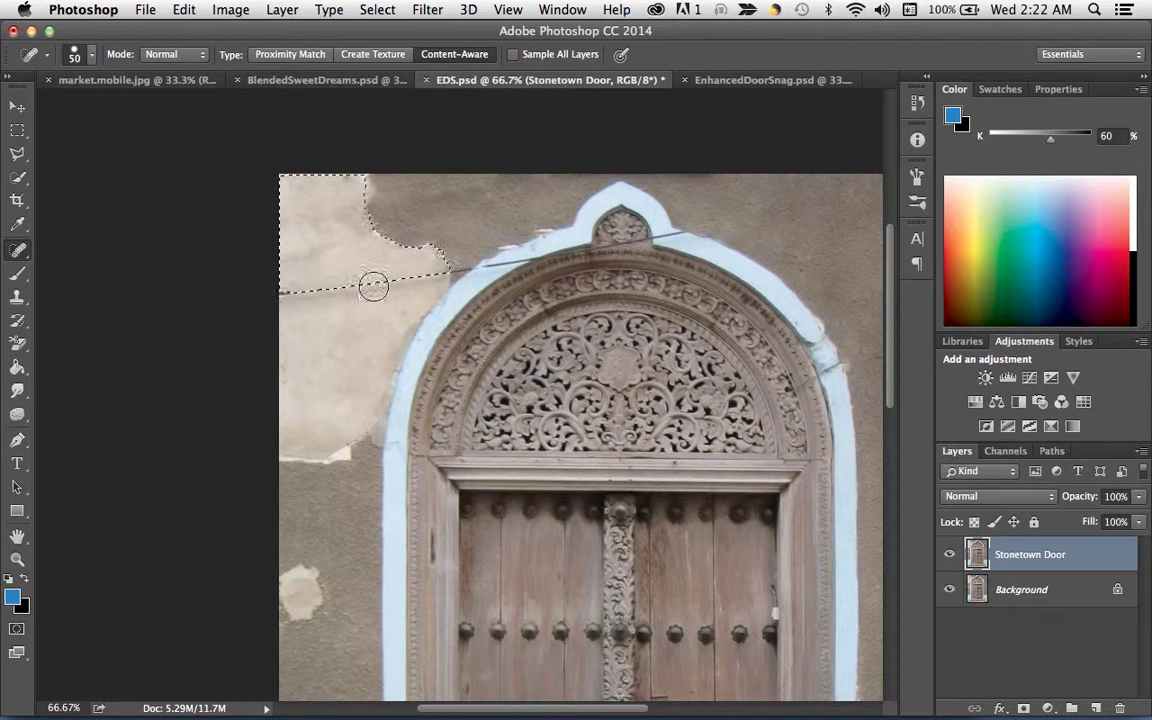
drag(309, 290, 282, 297)
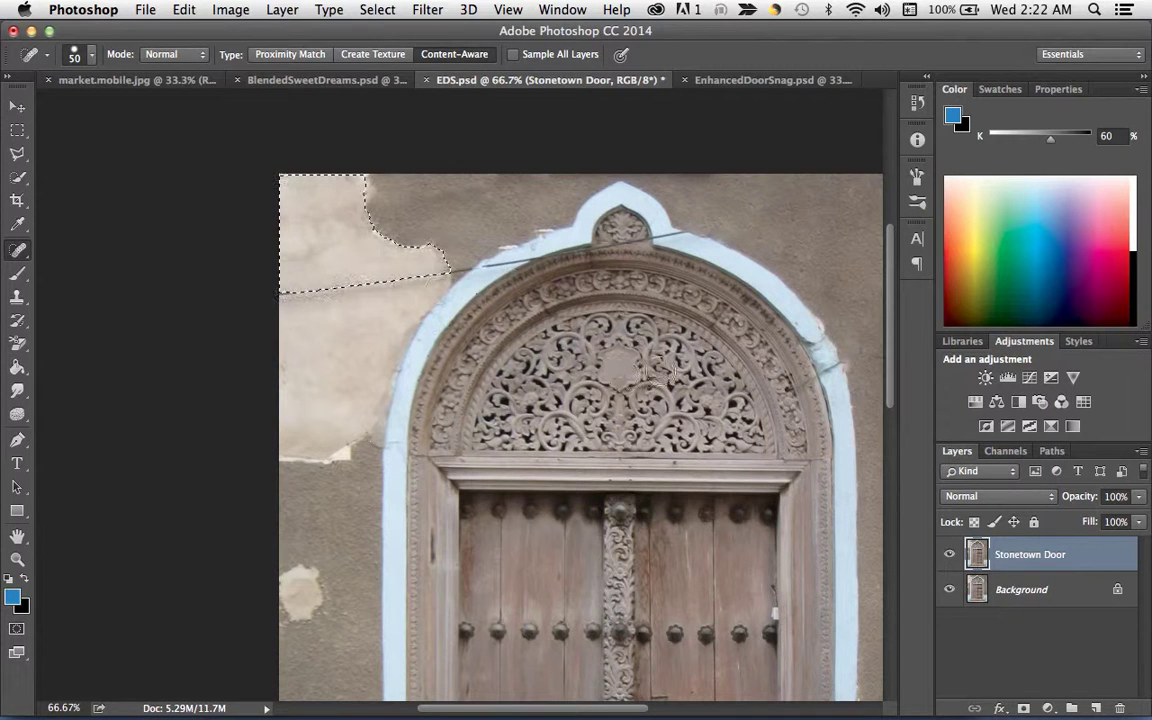
click(19, 179)
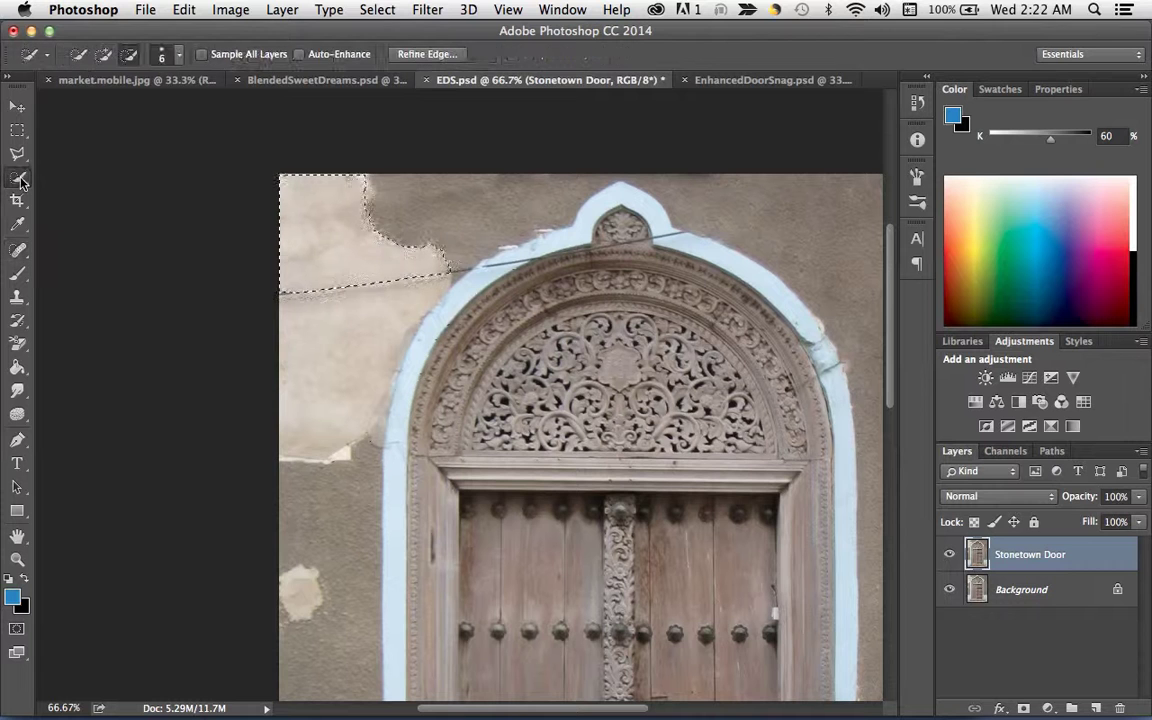
right_click(350, 267)
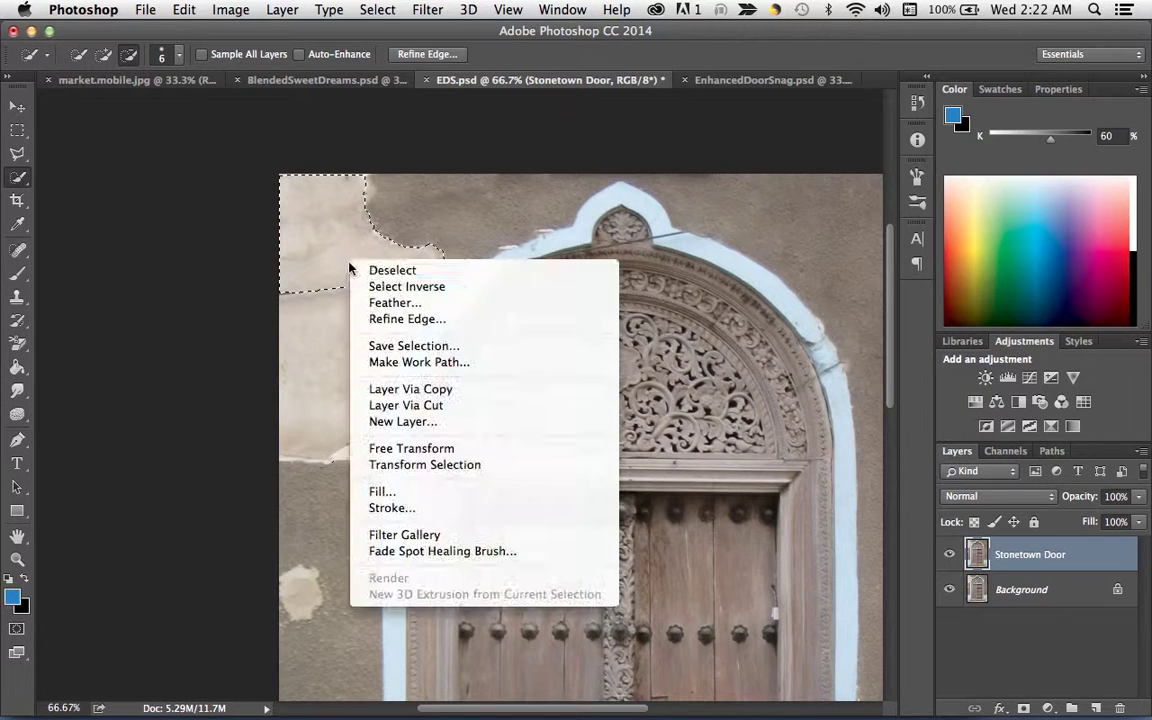
click(378, 270)
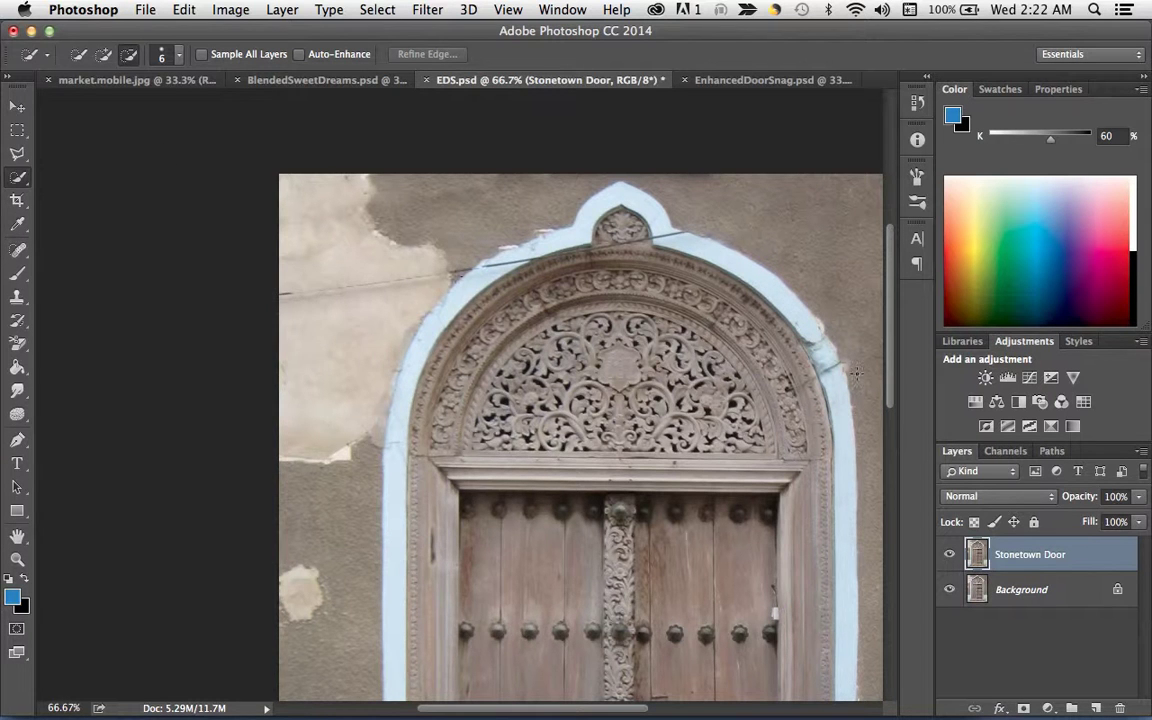
Outline the pale bare patch on the dark wall left of the door with a four-sided Polygonal Lasso selection
scroll(857, 373, down, 10)
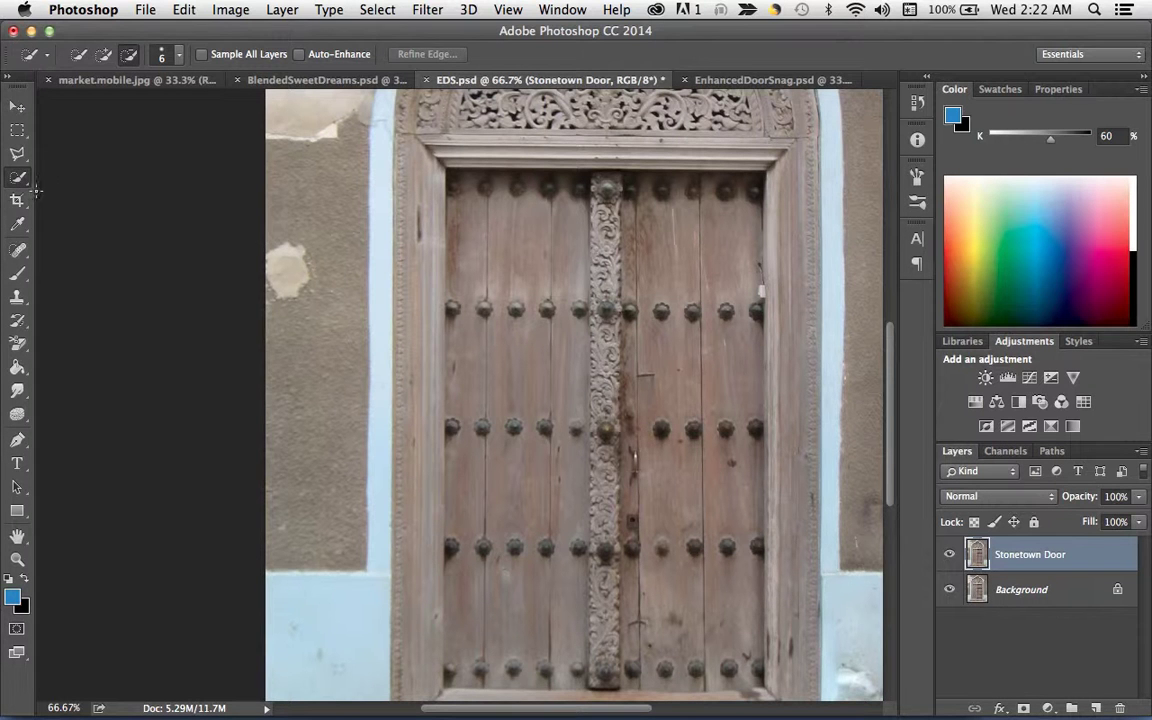
click(17, 153)
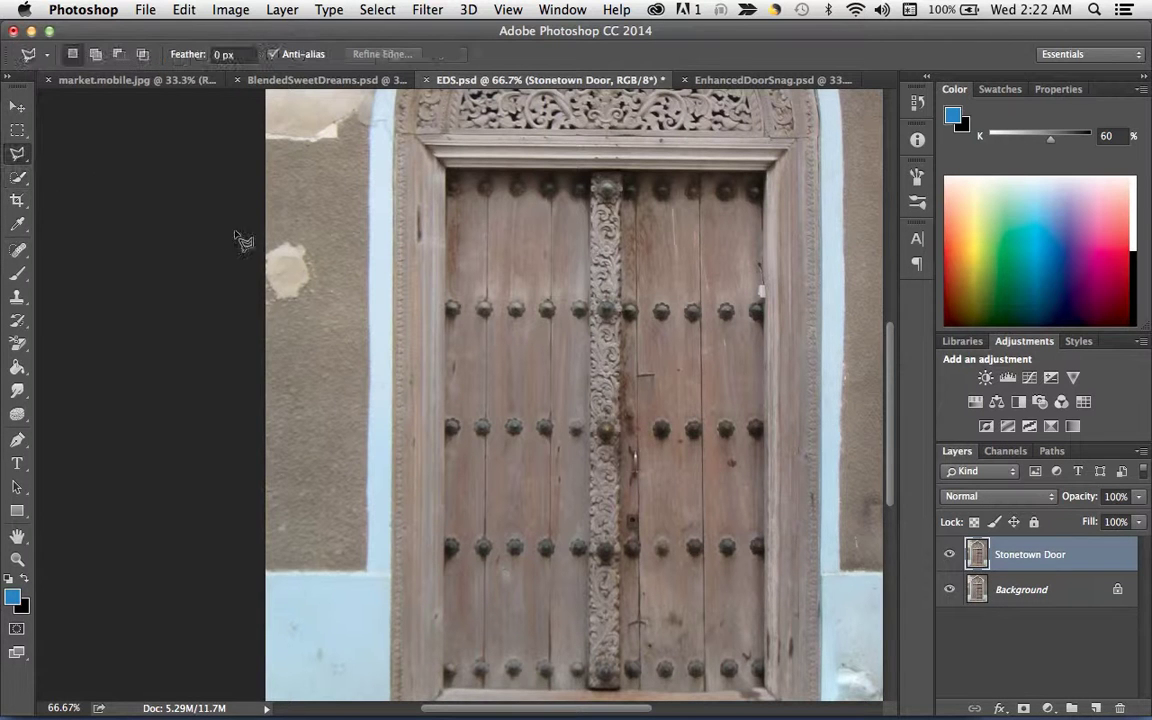
click(271, 234)
click(329, 238)
click(315, 314)
click(266, 303)
click(270, 234)
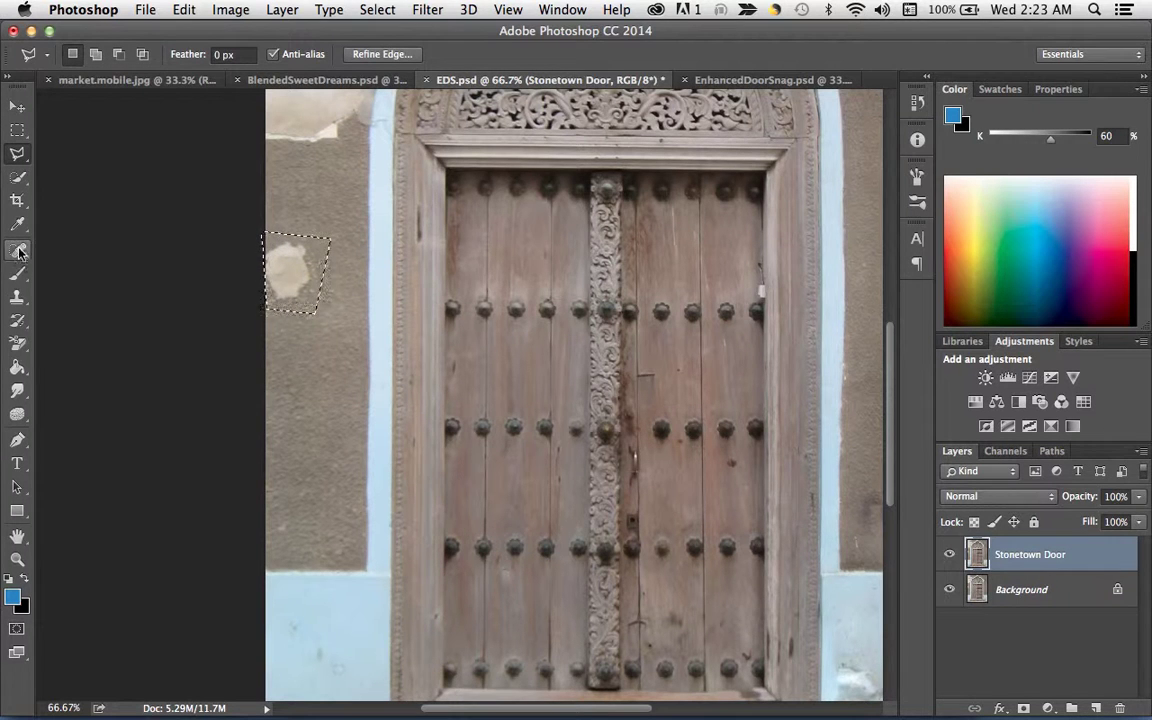
Fill the selected wall patch using Content-Aware contents and clear the selection
right_click(286, 268)
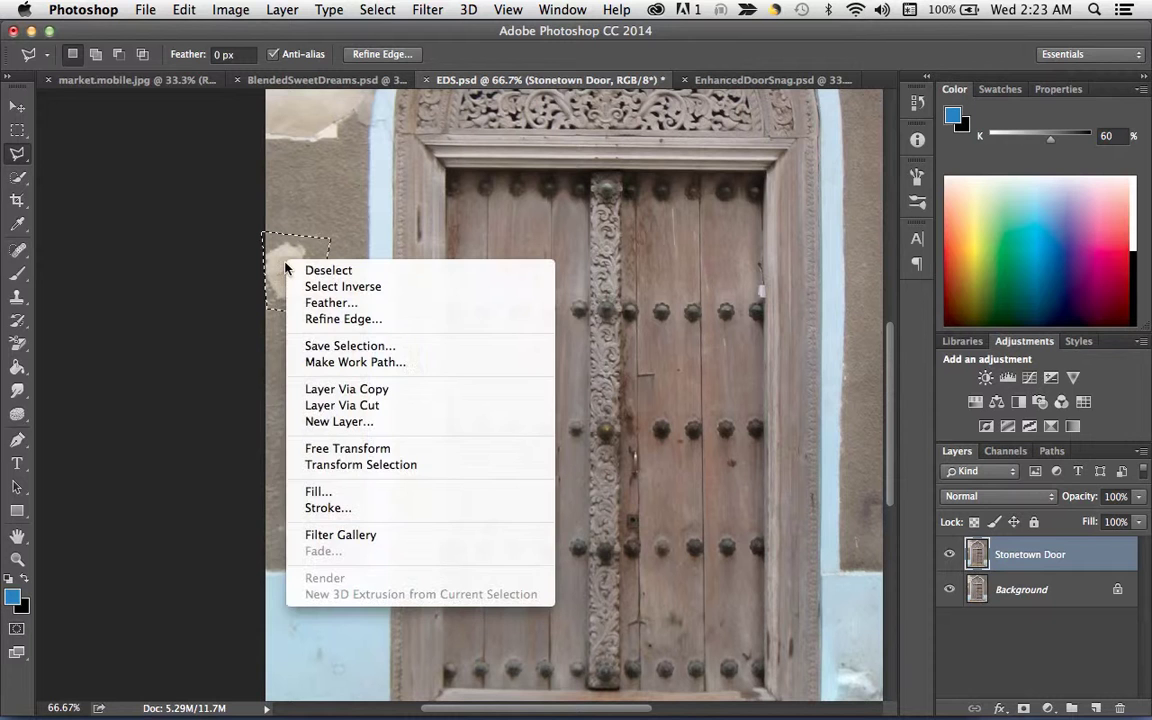
click(322, 492)
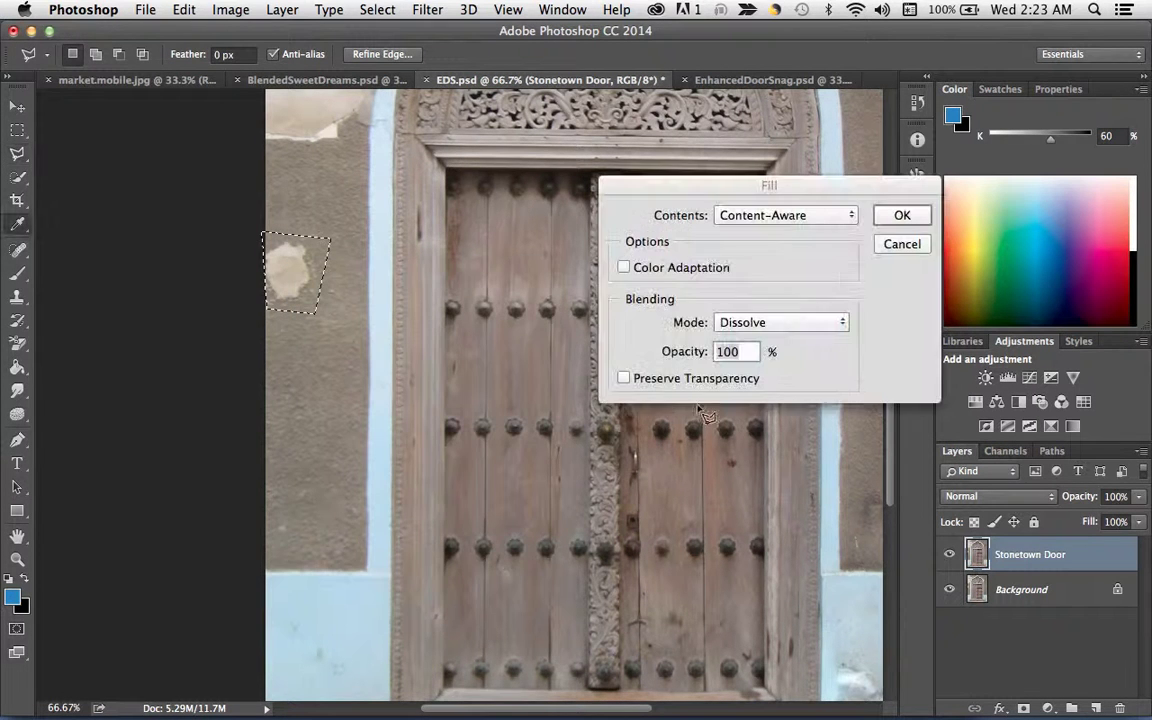
click(898, 217)
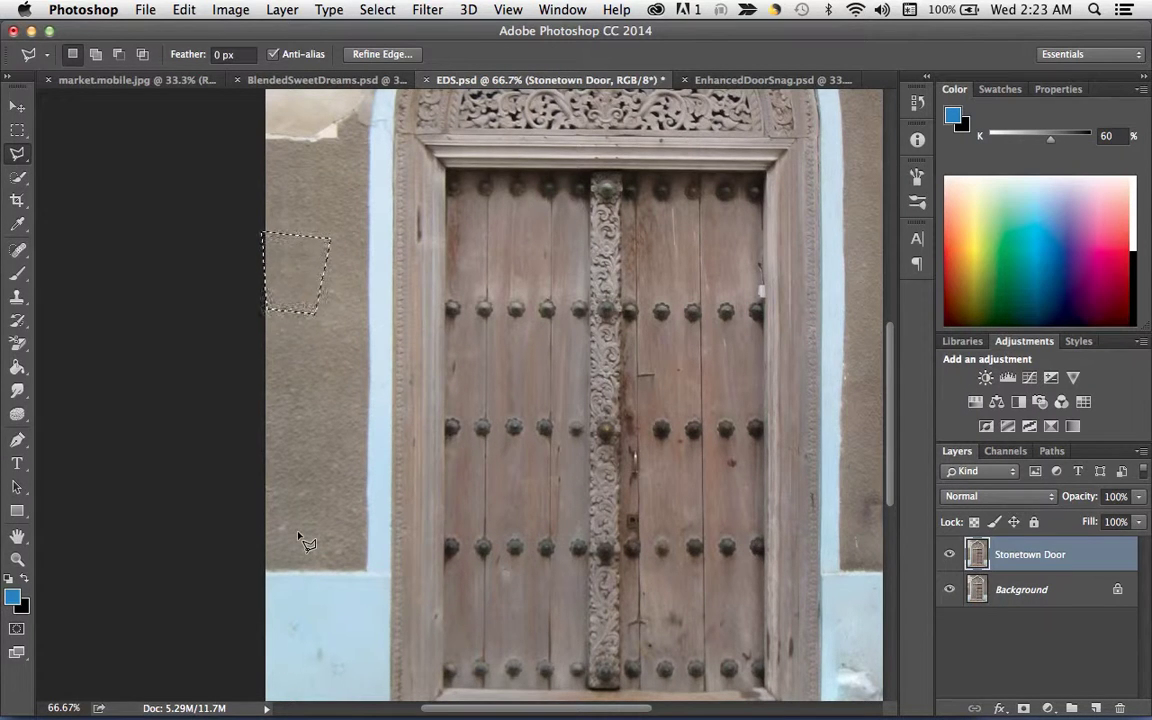
key(super+minus)
key(super+minus)
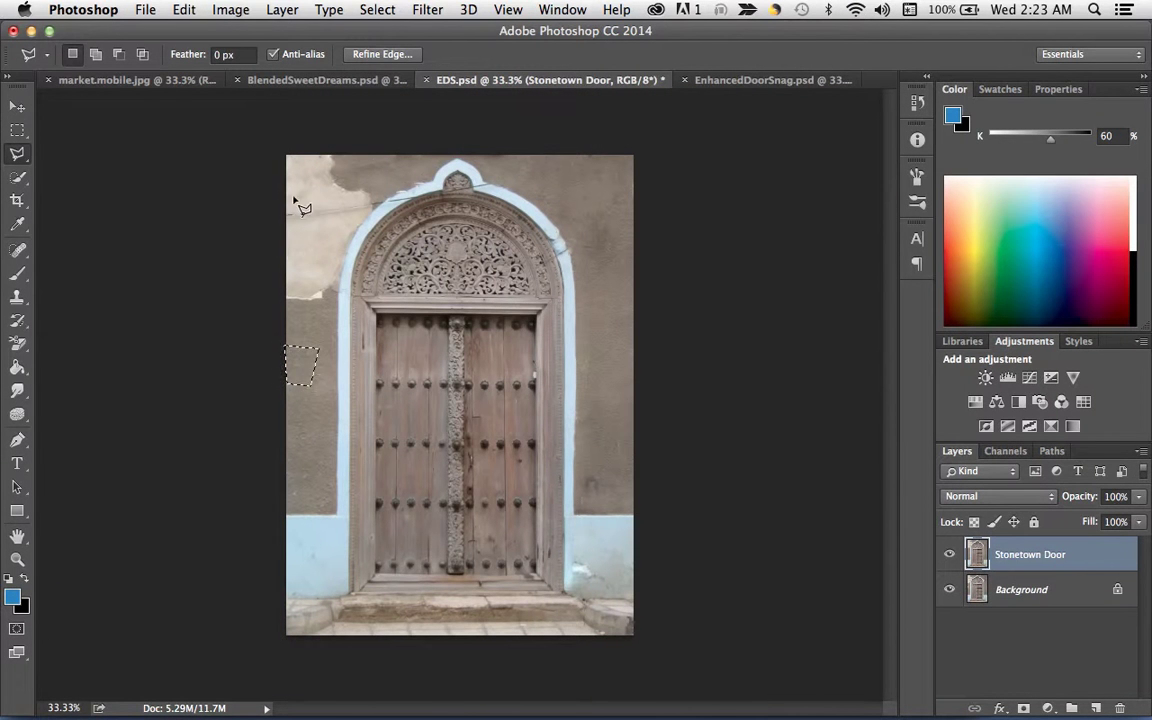
right_click(306, 367)
click(322, 370)
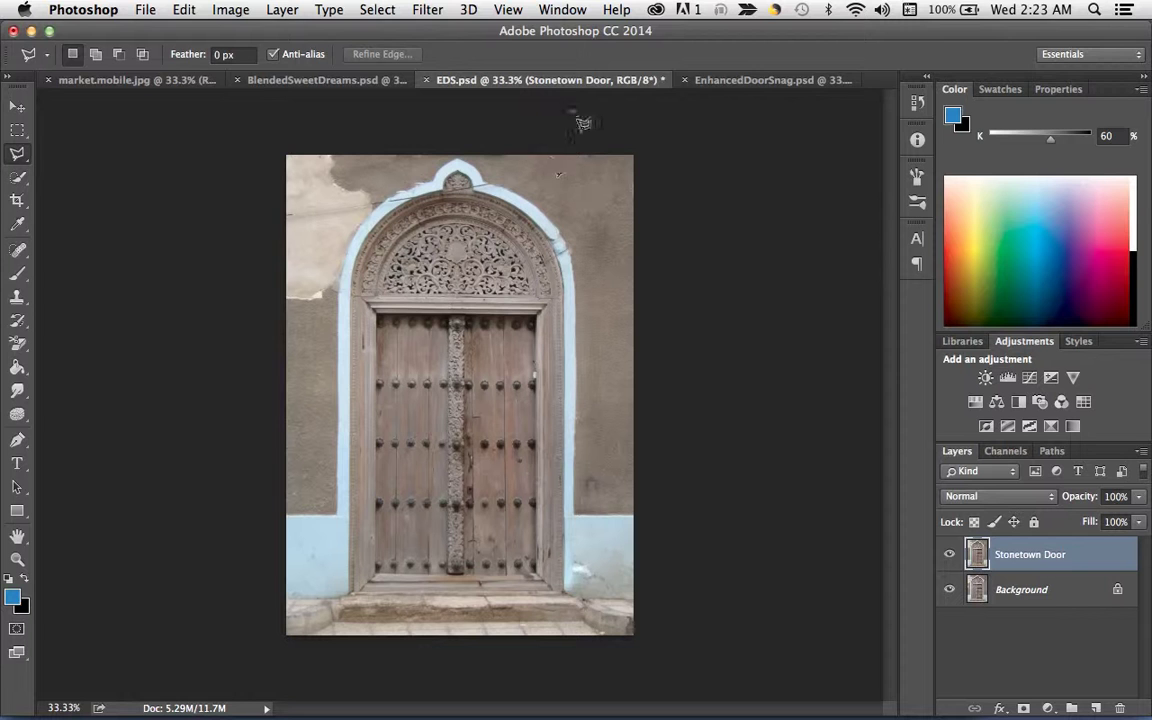
Compare the retouched photo with the original by hiding and showing the Stonetown Door layer twice
click(950, 555)
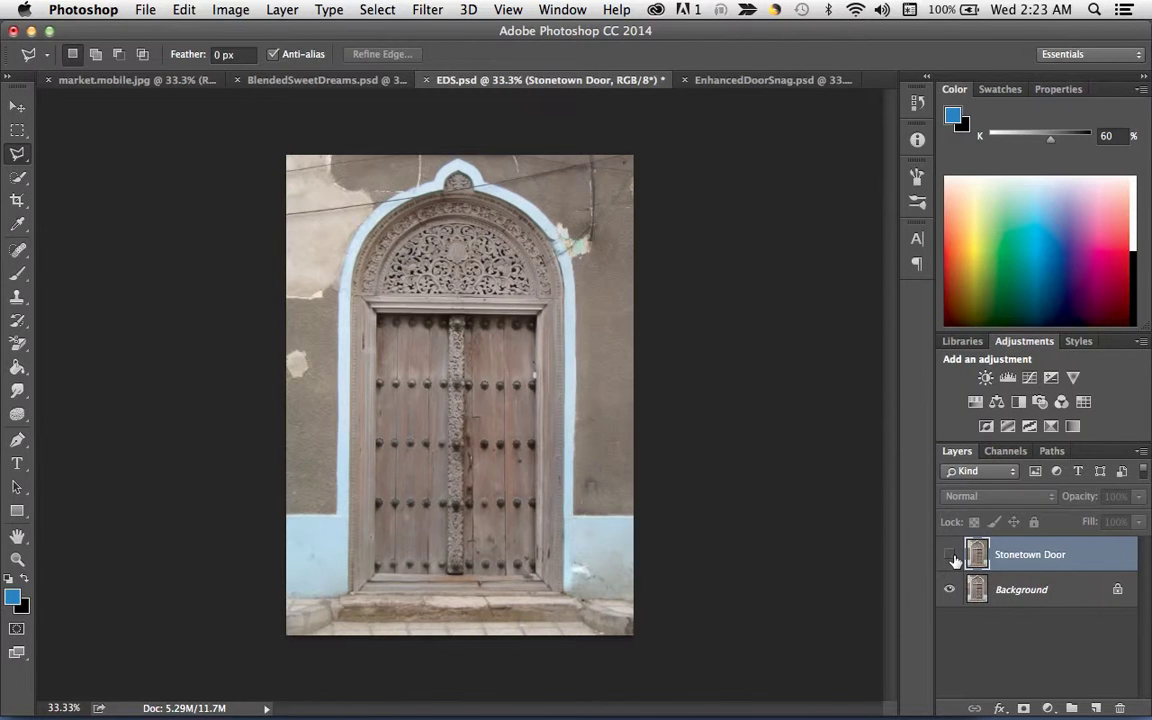
click(951, 556)
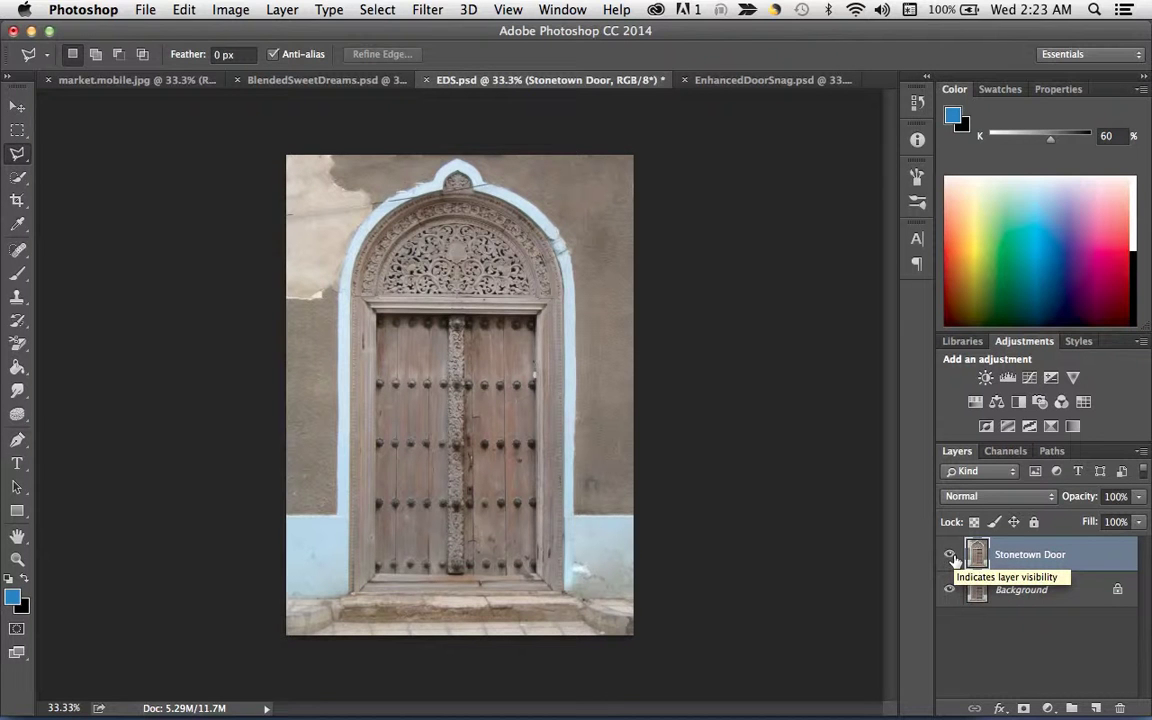
click(950, 555)
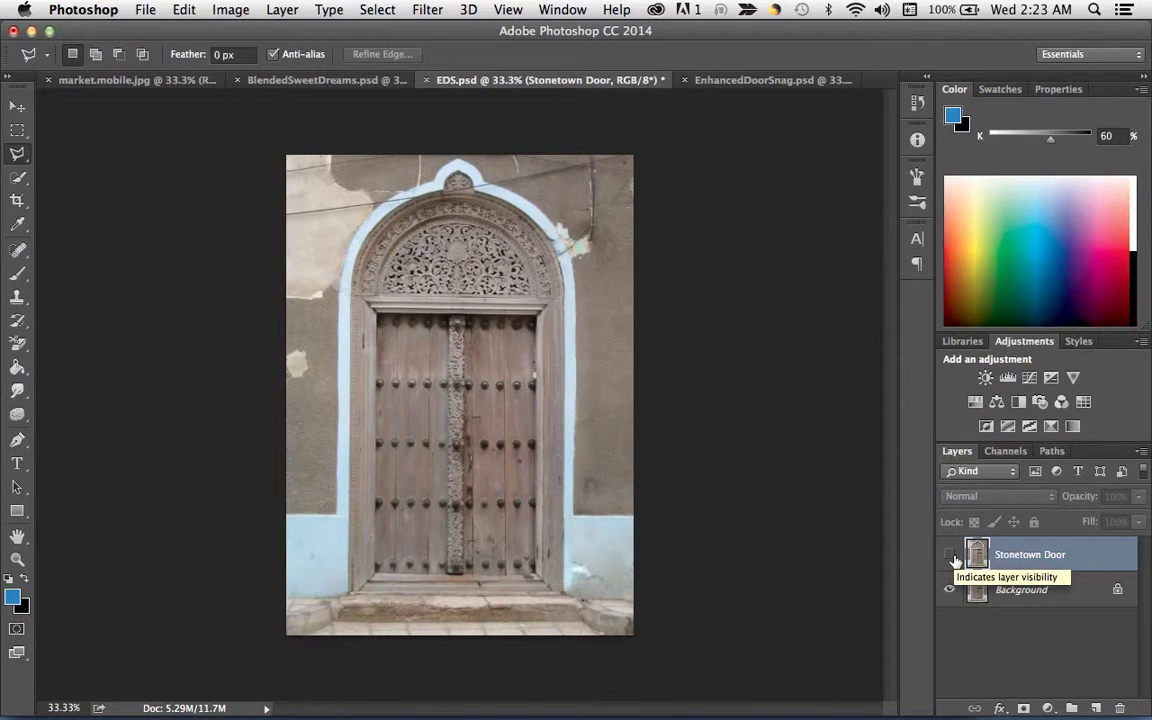
click(951, 556)
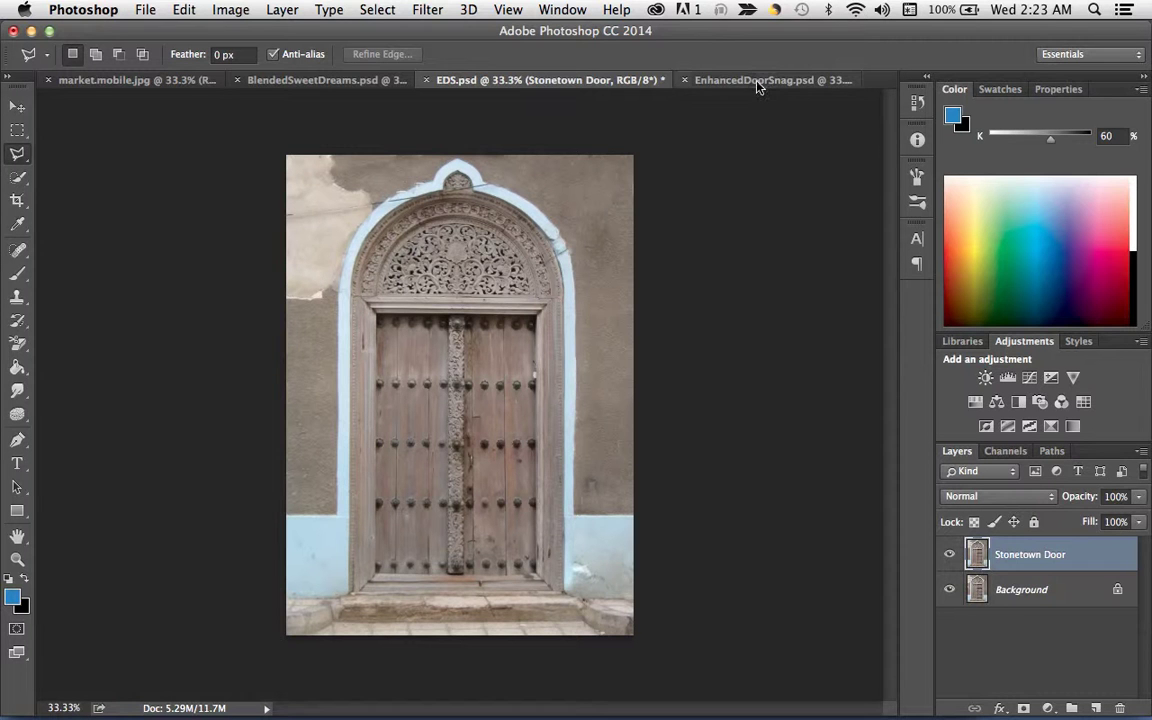